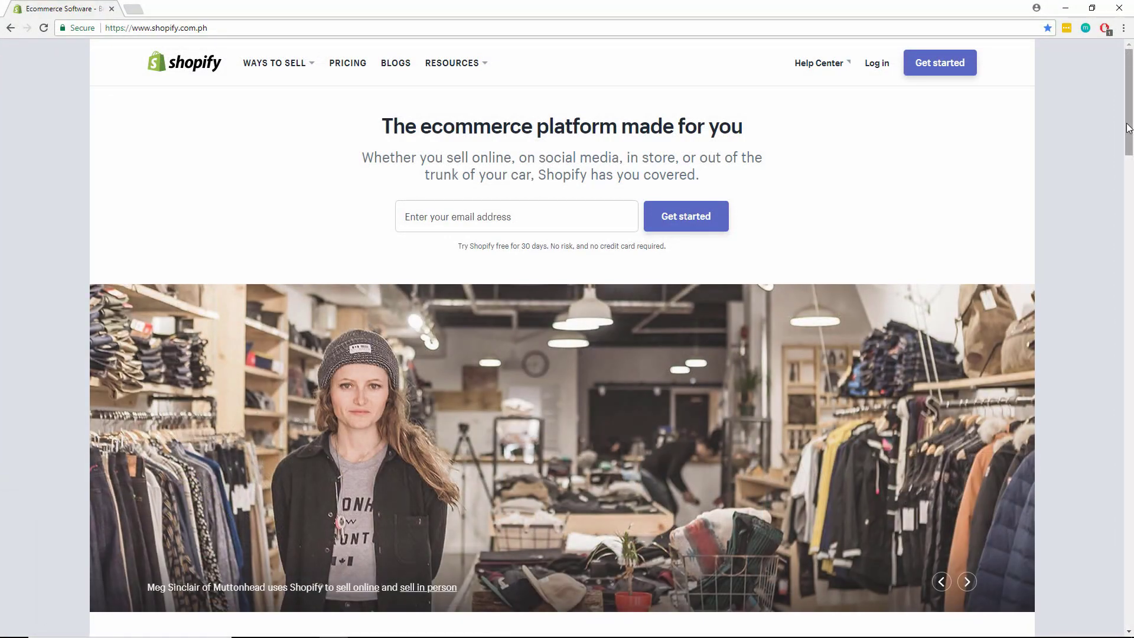
# Step: Scroll the Shopify homepage and start a new product titled 'Short Sleeve Shirt'
pyautogui.moveTo(1128, 128); pyautogui.dragTo(1127, 147)
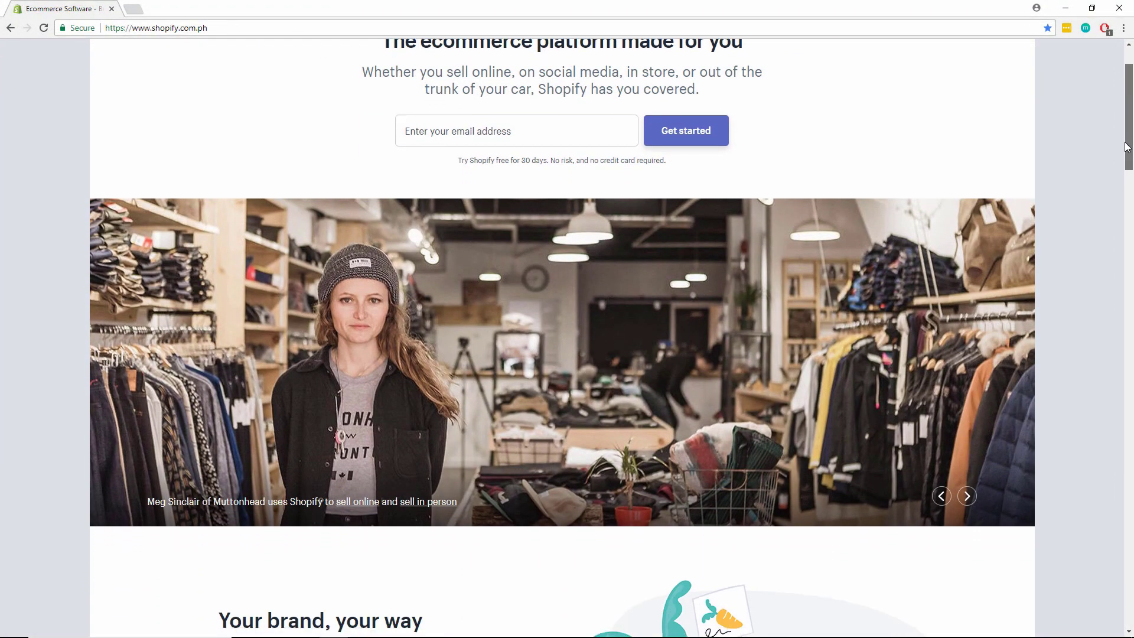
pyautogui.write('Shor')
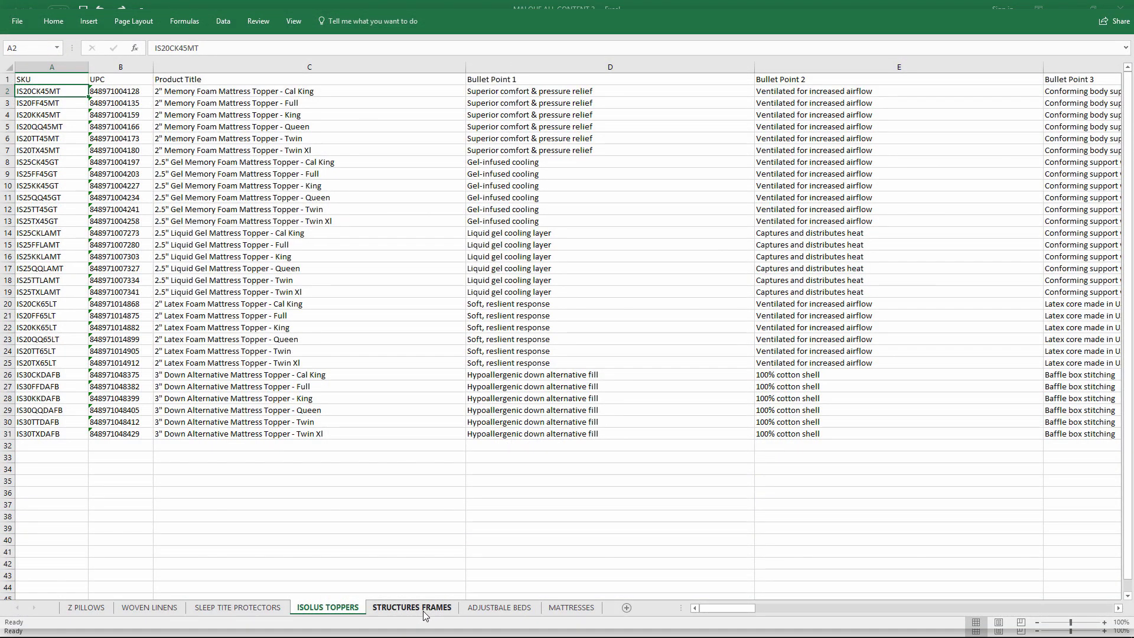
# Step: Browse the STRUCTURES FRAMES and ADJUSTBALE BEDS sheets, finishing on the MATTRESSES sheet
pyautogui.click(423, 611)
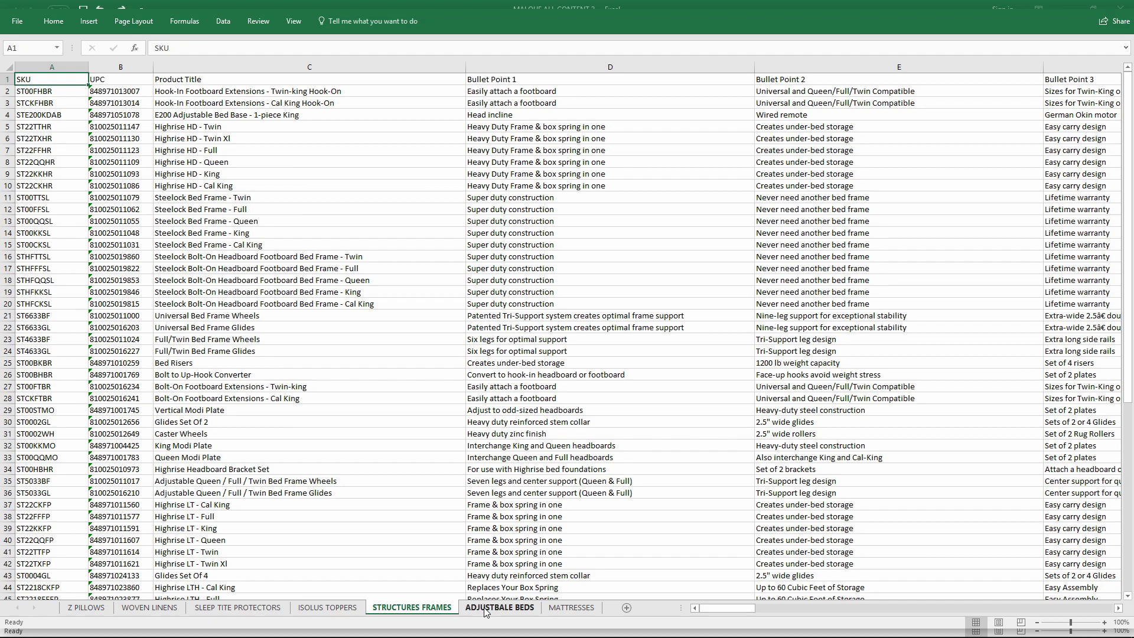
pyautogui.click(486, 611)
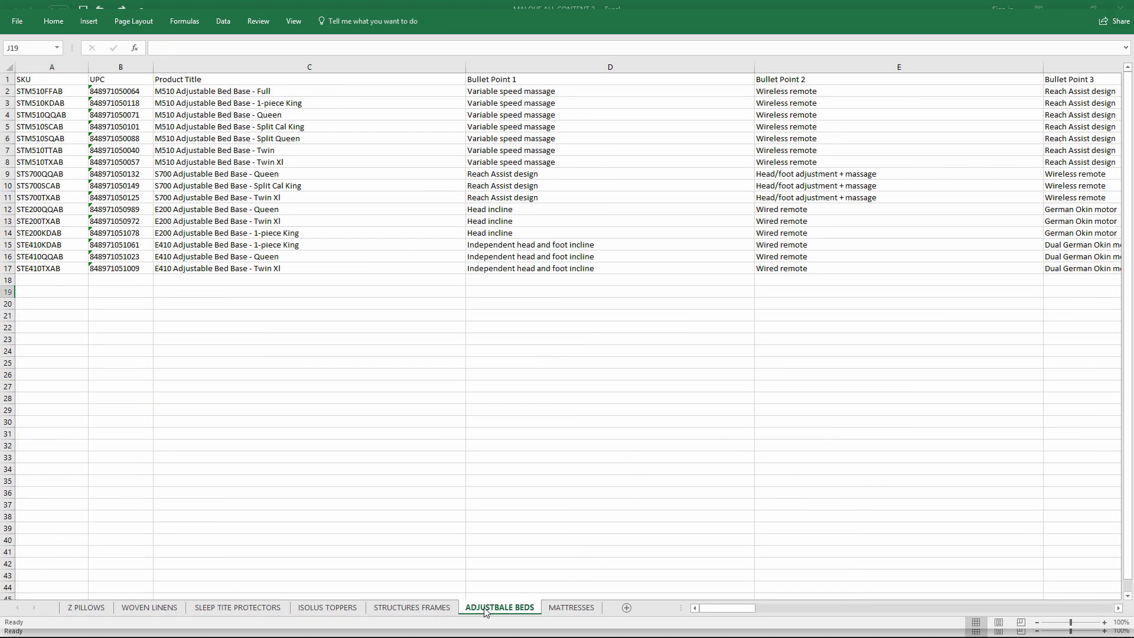
pyautogui.click(561, 610)
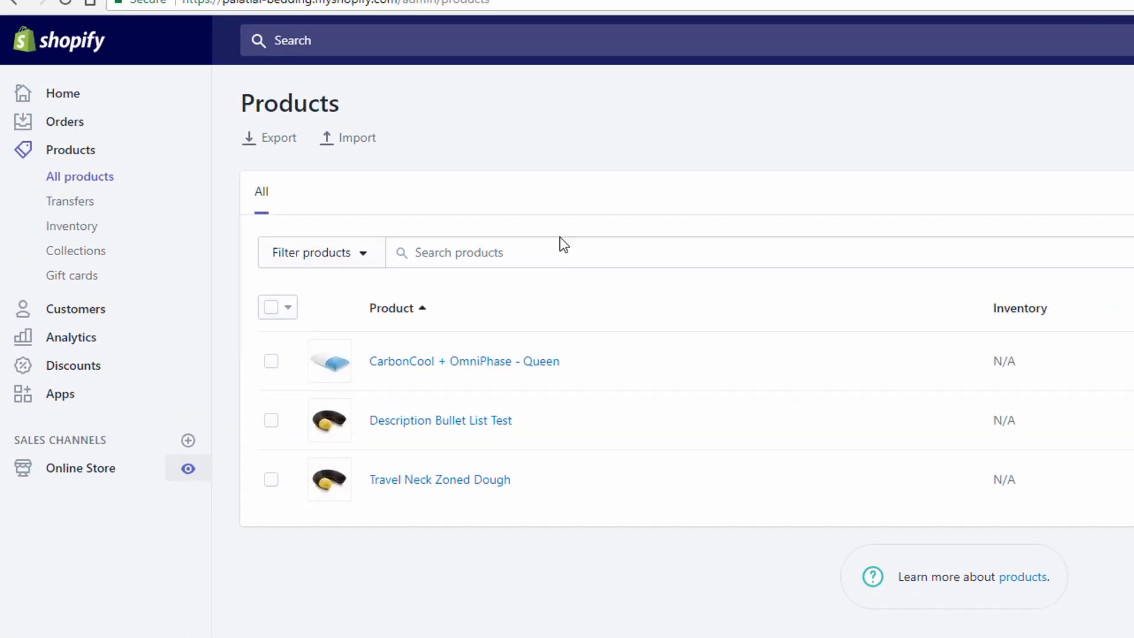
# Step: Begin a product CSV import and download Shopify's sample CSV template
pyautogui.click(376, 141)
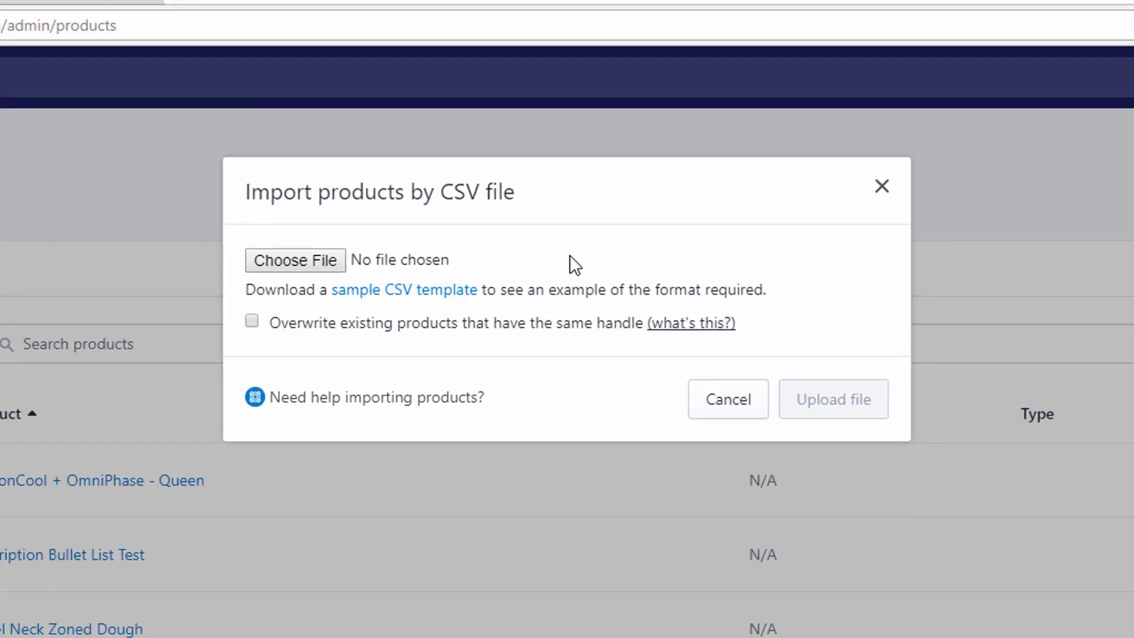
pyautogui.click(435, 295)
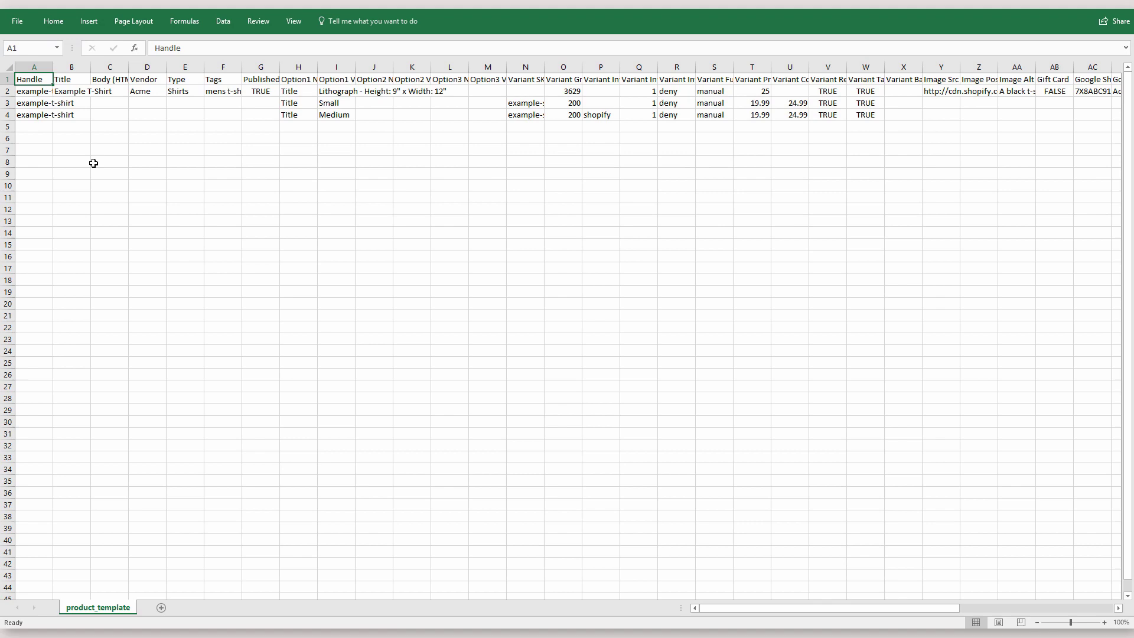
# Step: Select the product_template header row to review its columns, then return to Shopify's import dialog
pyautogui.click(8, 81)
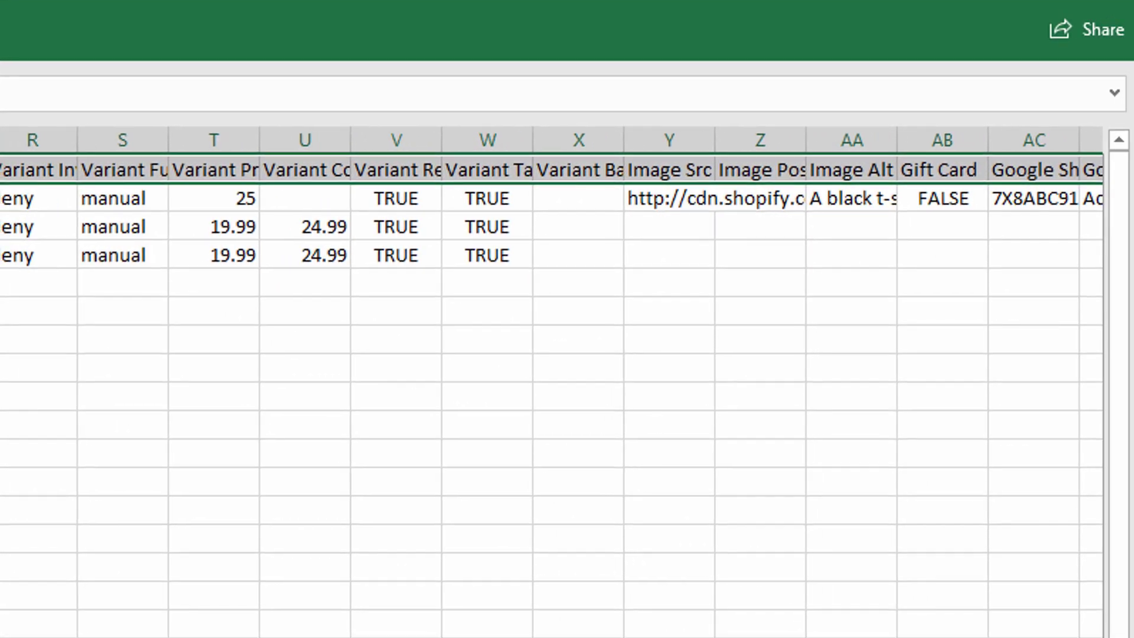
pyautogui.hotkey('alt', 'Tab')
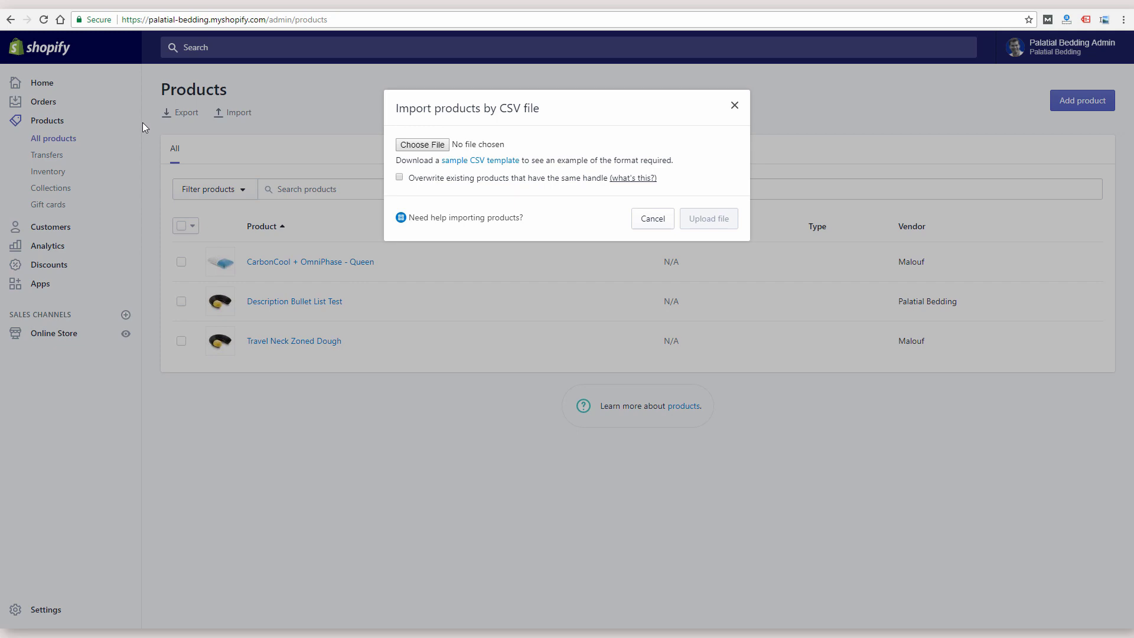
# Step: Close the CSV import dialog and bring up the product Export options
pyautogui.click(734, 105)
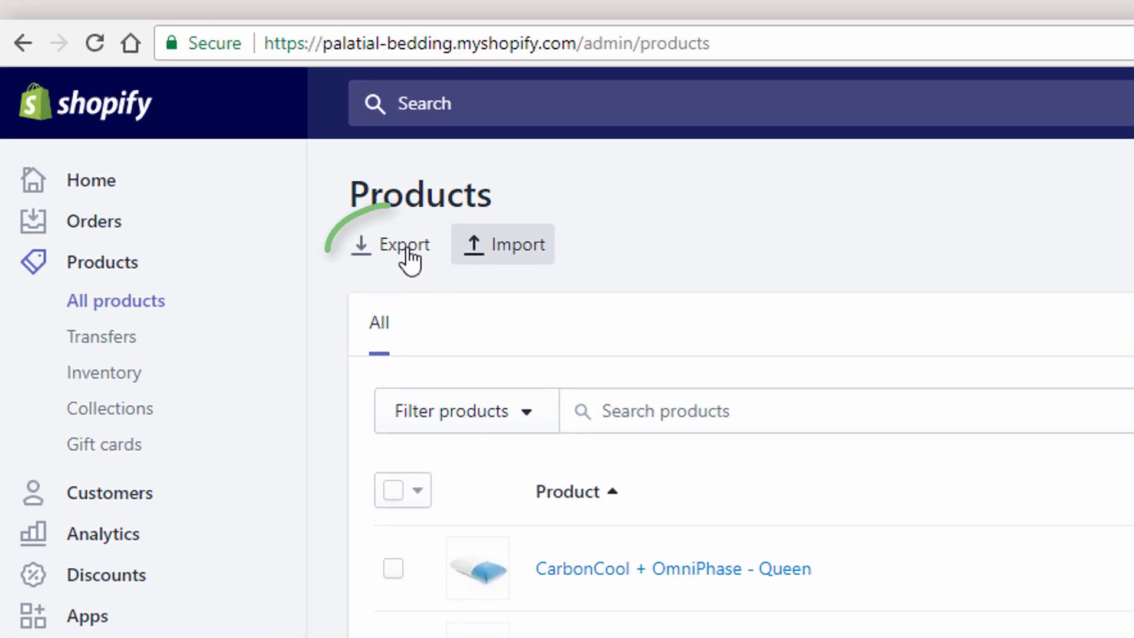
pyautogui.click(407, 252)
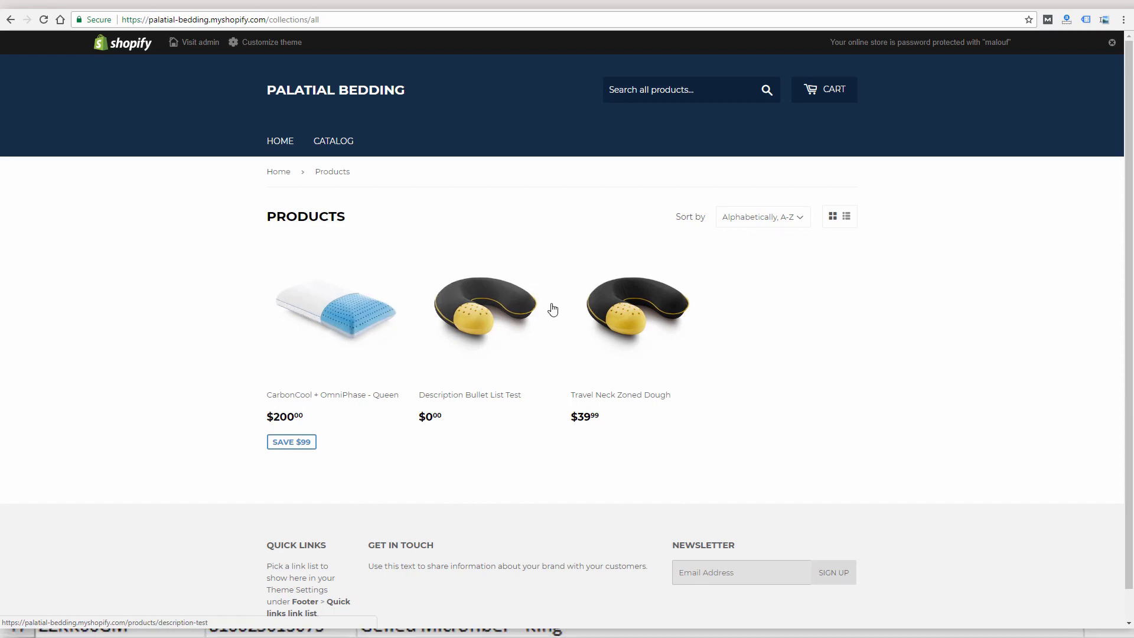
# Step: Open the CarbonCool + OmniPhase - Queen product page from the storefront's product list
pyautogui.click(329, 320)
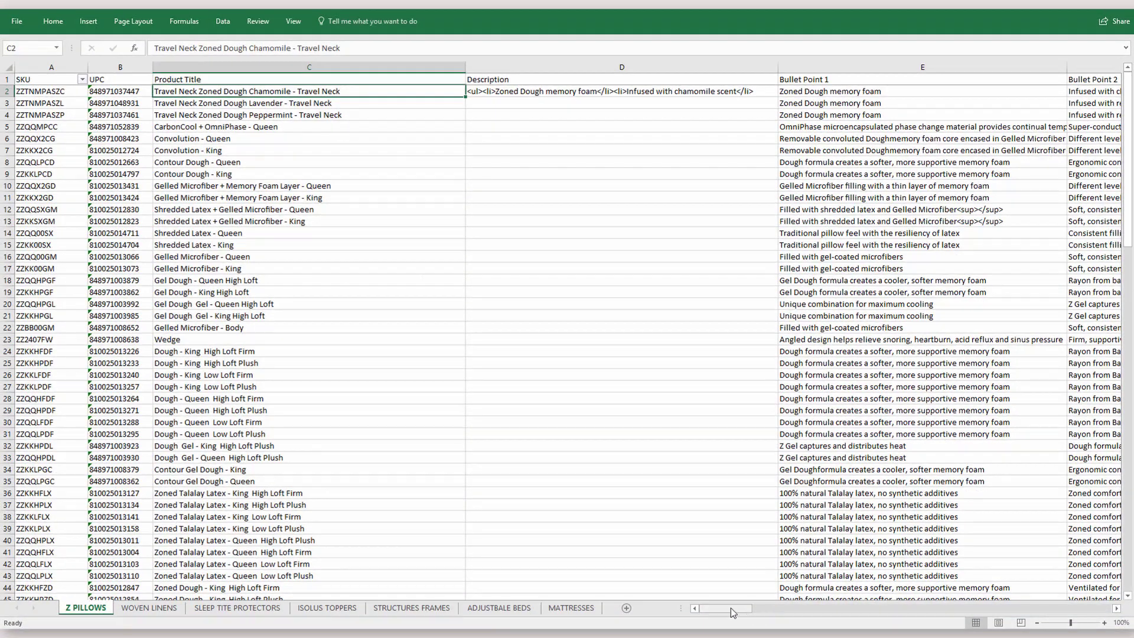
# Step: Switch to product_upload_test, select its header row, then the Handle heading in A1
pyautogui.moveTo(731, 608)
pyautogui.mouseDown()
pyautogui.moveTo(902, 620)
pyautogui.moveTo(726, 624)
pyautogui.mouseUp()
pyautogui.hotkey('alt', 'Tab')
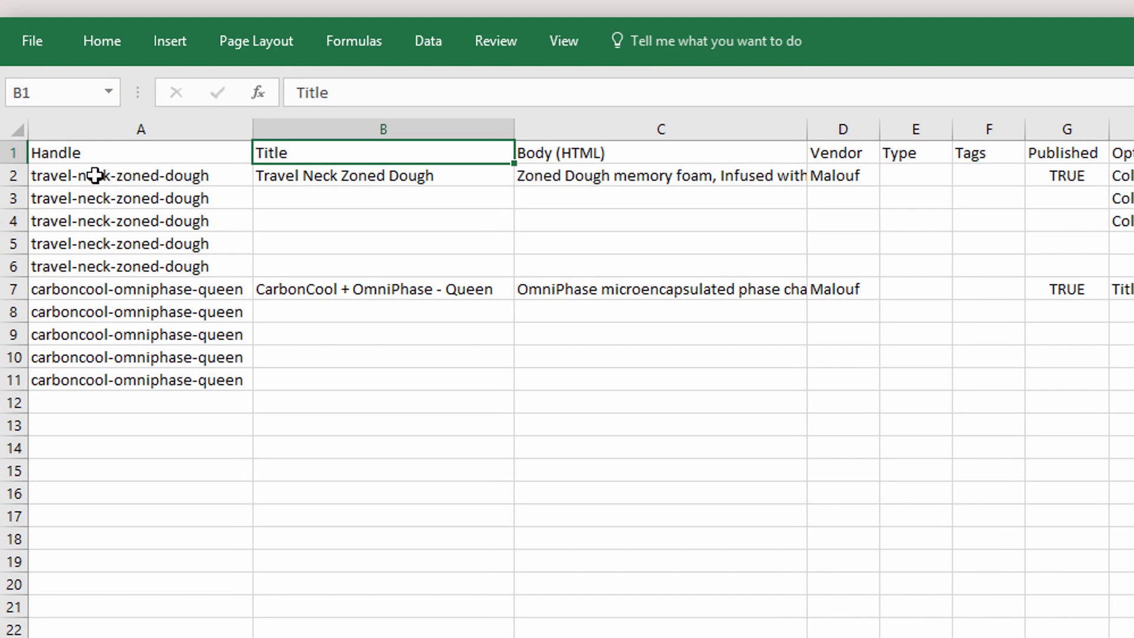
pyautogui.click(12, 151)
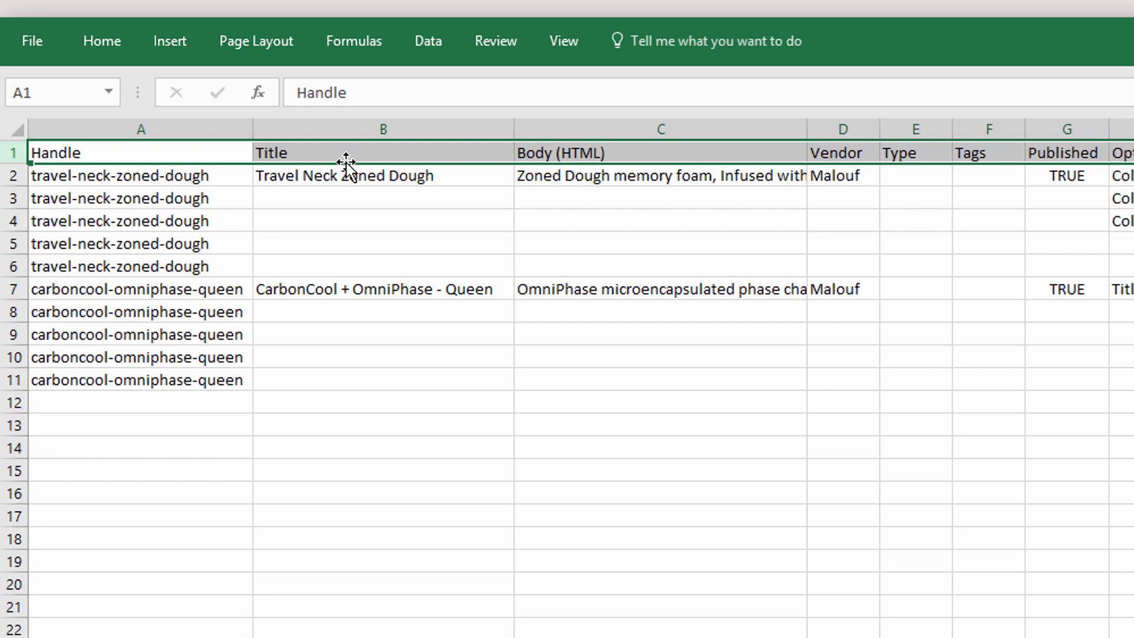
pyautogui.click(177, 158)
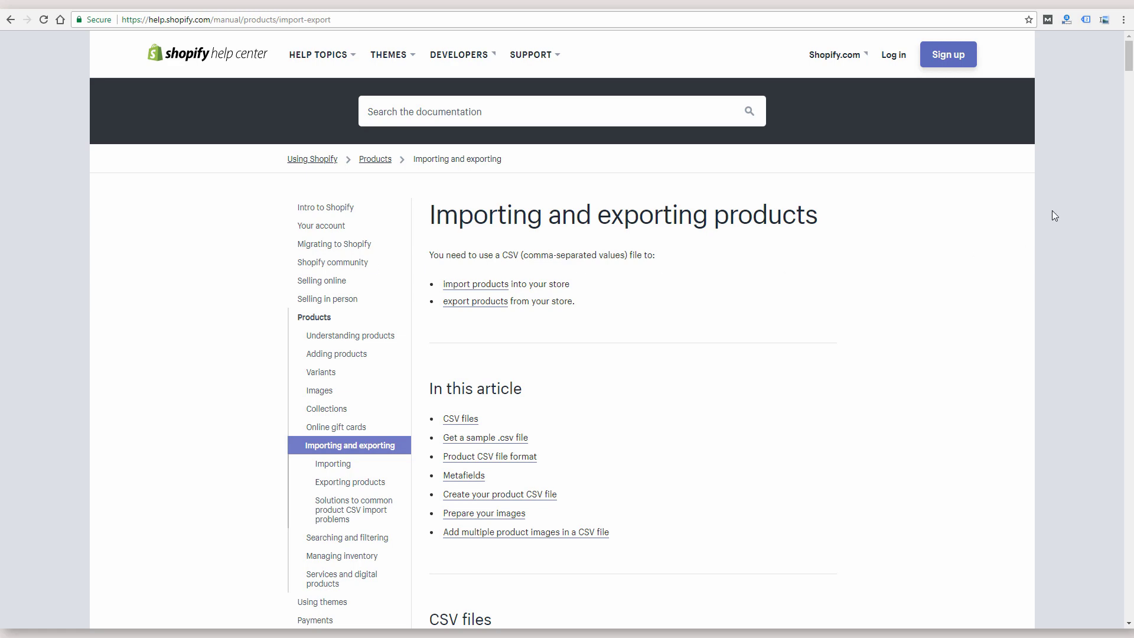
# Step: Scroll the help article to the Product CSV file format table, then return to Excel
pyautogui.scroll(-3, 1128, 71)
pyautogui.moveTo(1128, 71); pyautogui.dragTo(1129, 274)
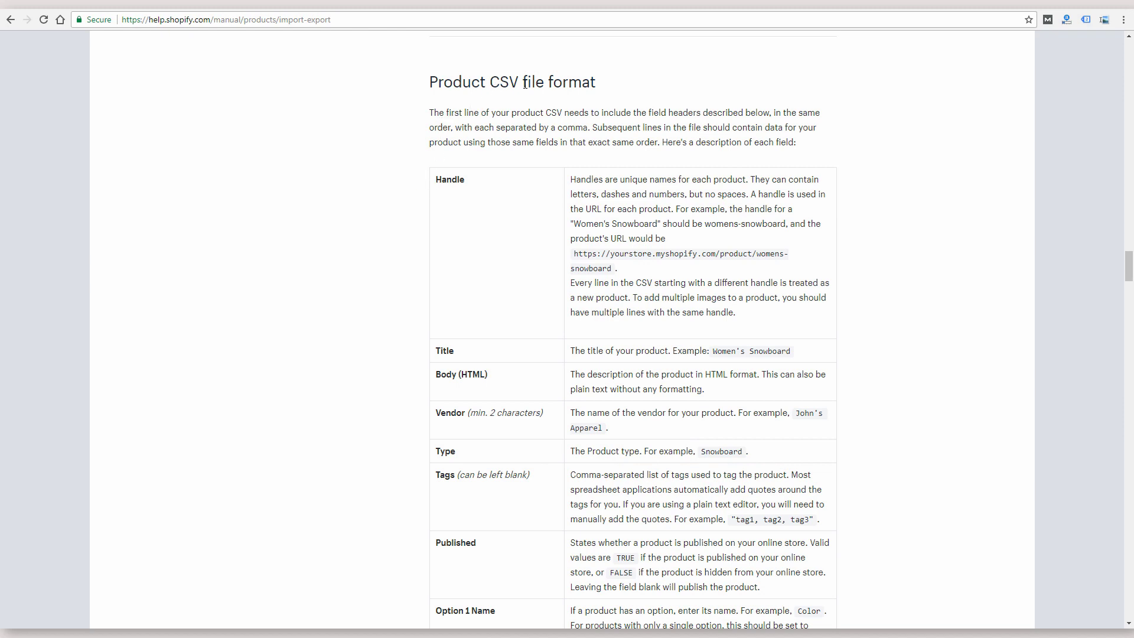
pyautogui.scroll(-1, 466, 208)
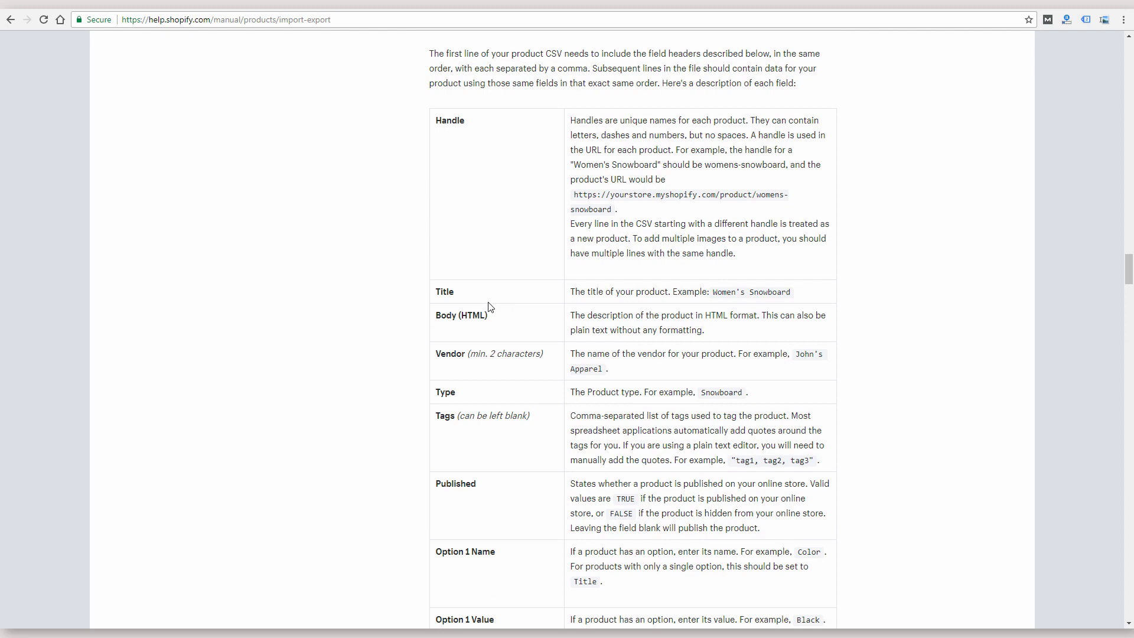
pyautogui.scroll(-5, 488, 306)
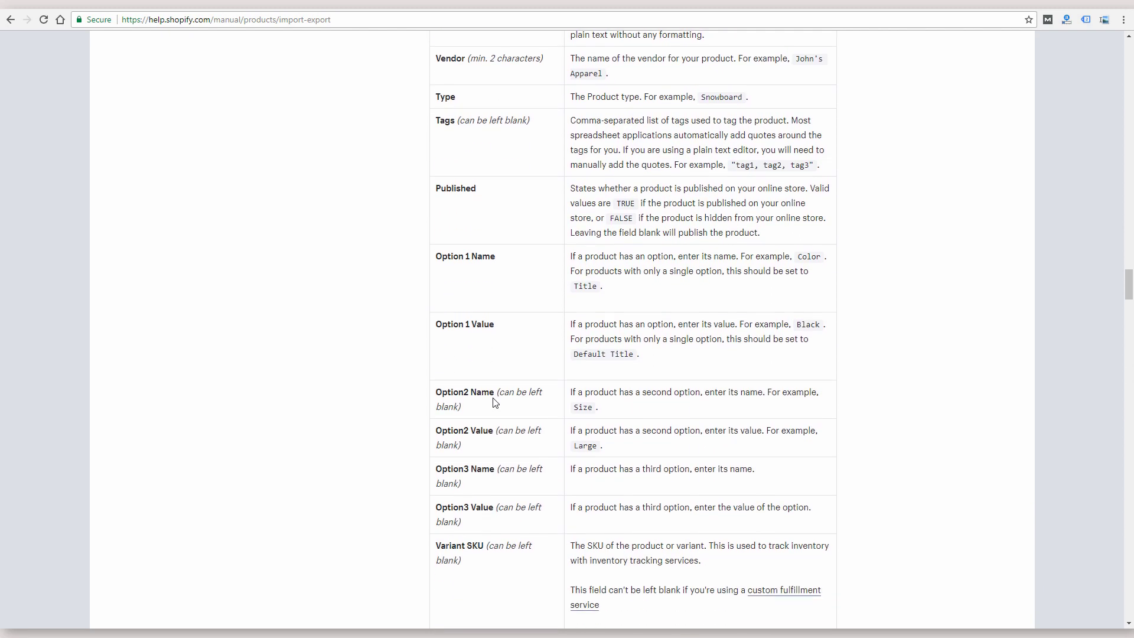
pyautogui.scroll(-2, 495, 401)
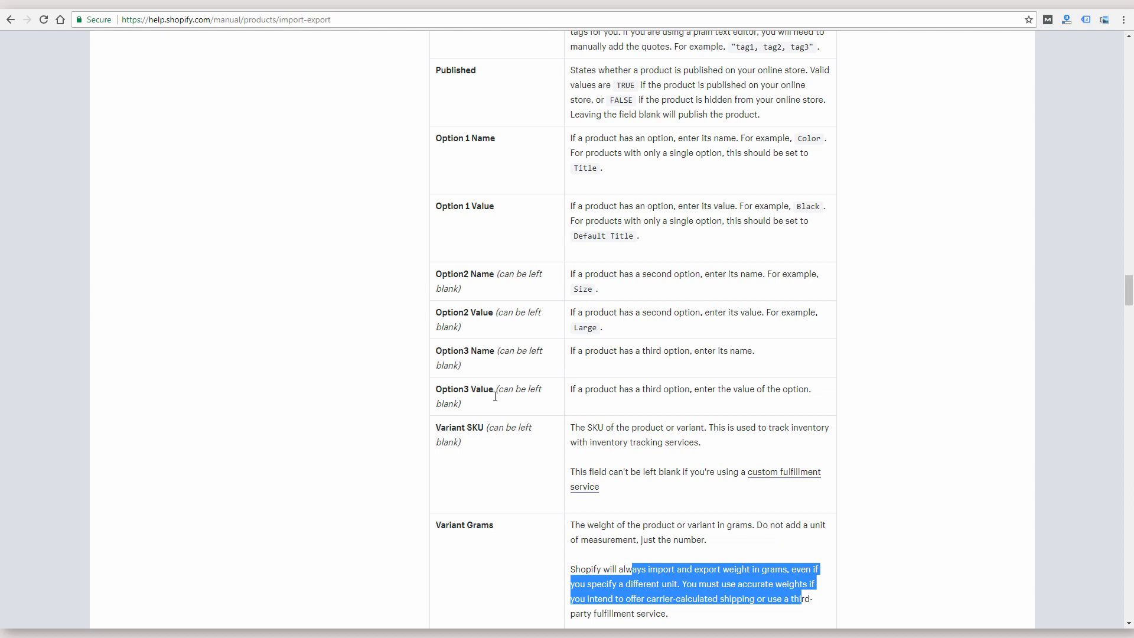
pyautogui.hotkey('alt', 'Tab')
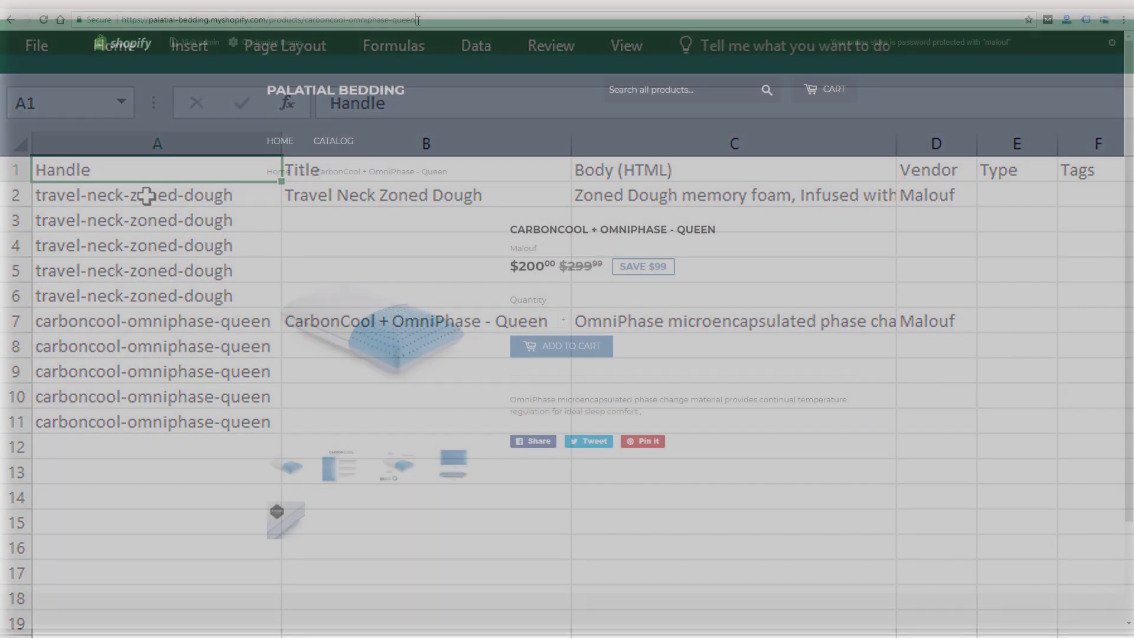
# Step: Match the URL handle to the travel-neck-zoned-dough handles in A2:A6 and show the Color choices
pyautogui.moveTo(418, 20); pyautogui.dragTo(325, 34)
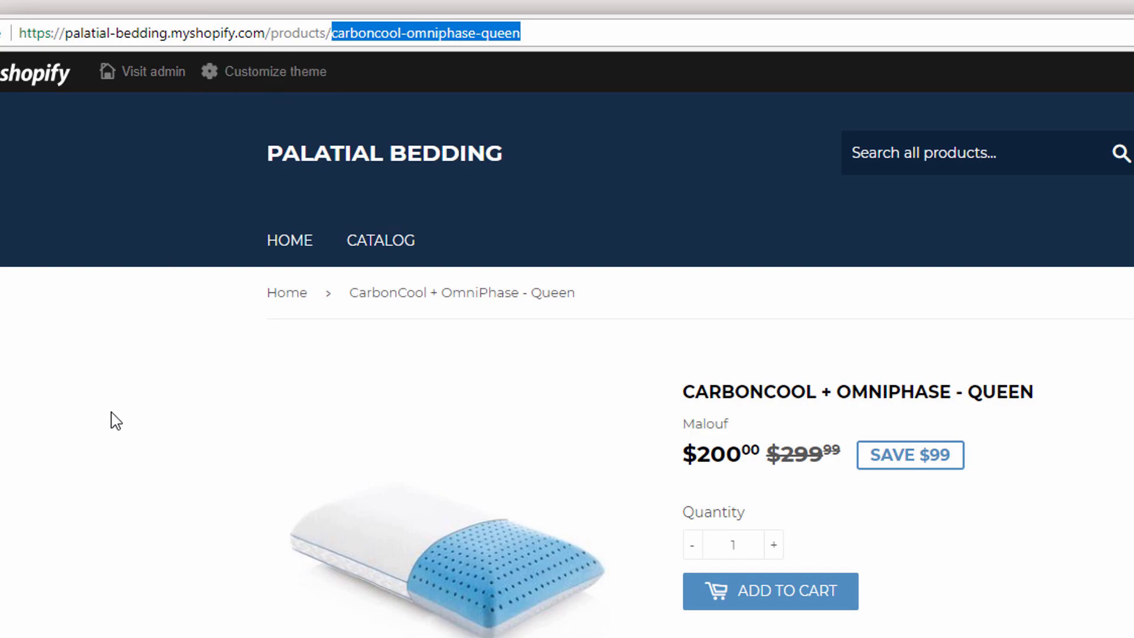
pyautogui.moveTo(157, 195); pyautogui.dragTo(158, 296)
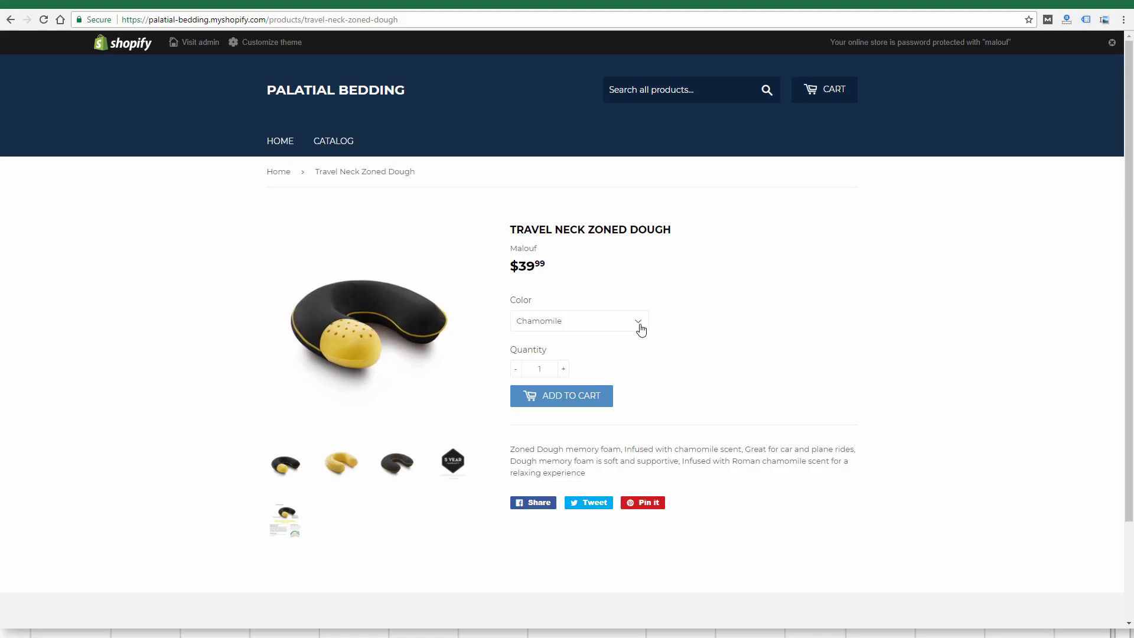
pyautogui.click(641, 329)
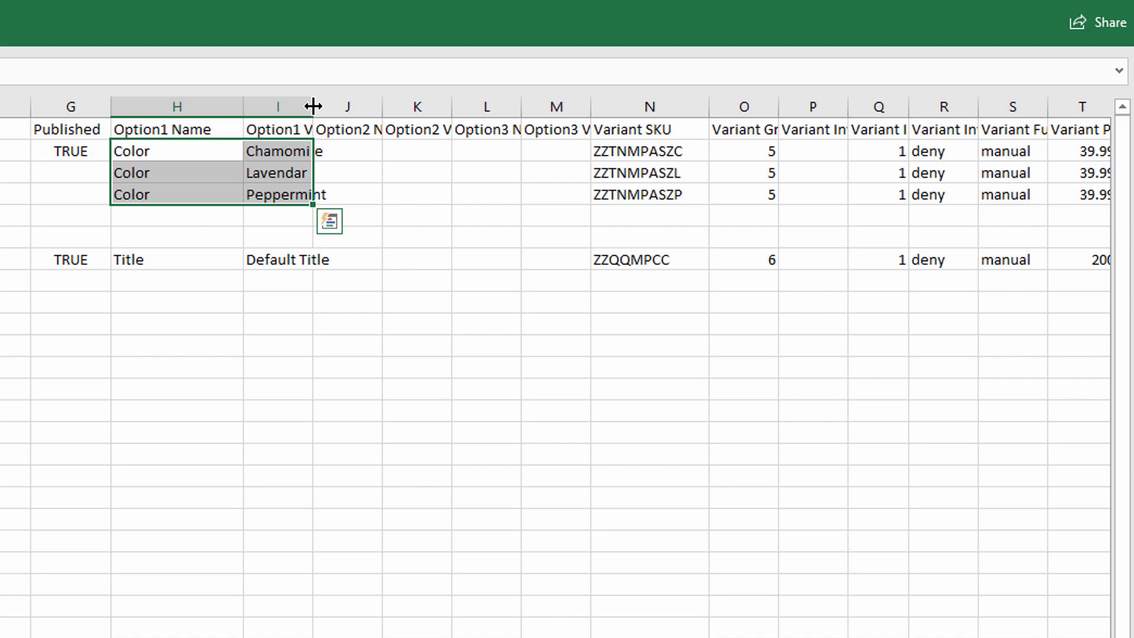
# Step: Widen column I to fit Option1 Value and check the travel-neck handles in A5:A6
pyautogui.moveTo(311, 104); pyautogui.dragTo(359, 104)
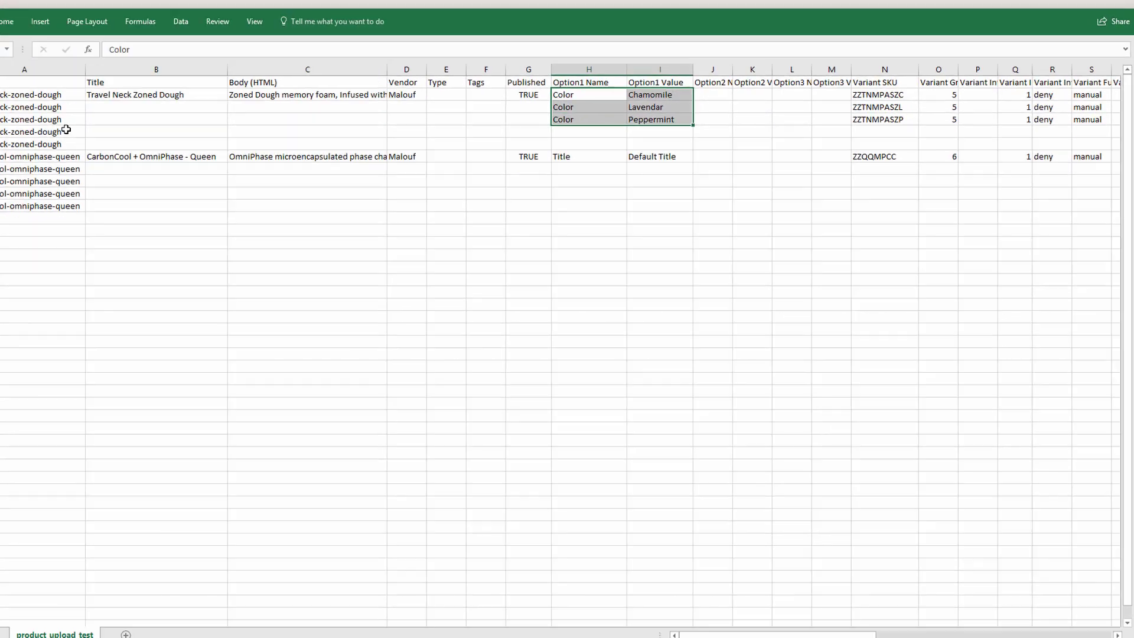
pyautogui.moveTo(66, 129); pyautogui.dragTo(66, 141)
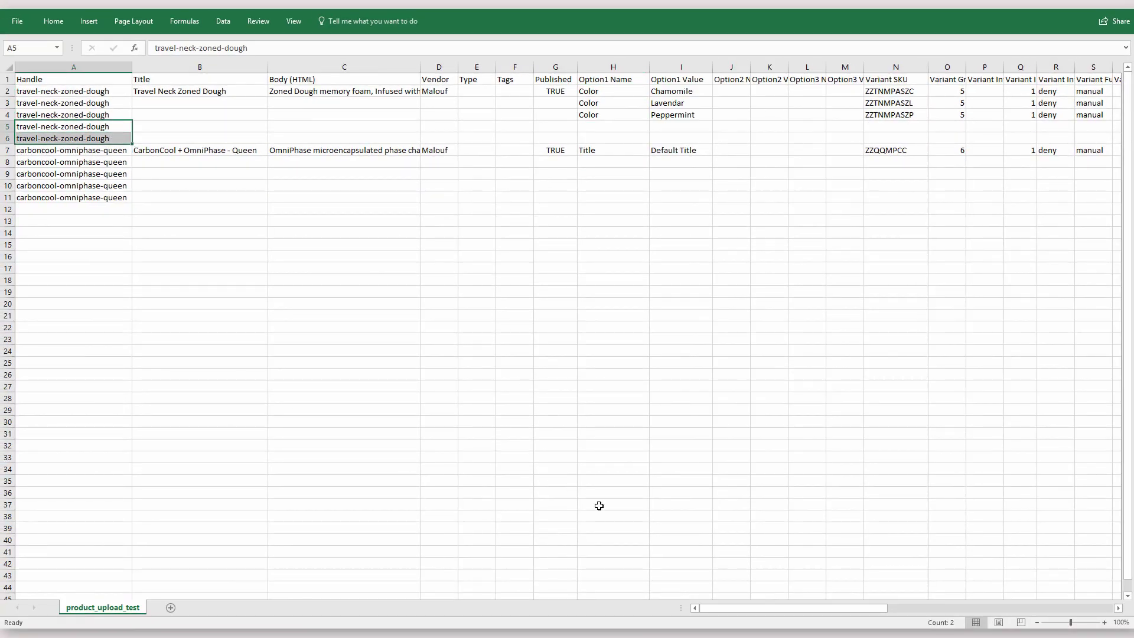
pyautogui.moveTo(723, 603); pyautogui.dragTo(823, 615)
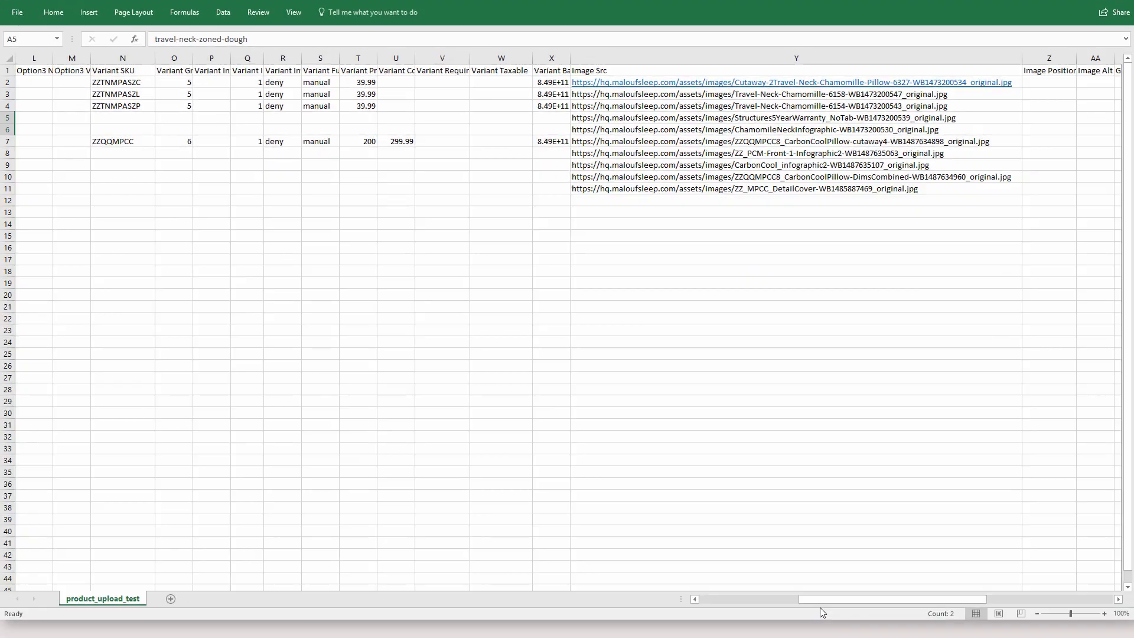
pyautogui.moveTo(819, 598); pyautogui.dragTo(720, 599)
pyautogui.click(200, 211)
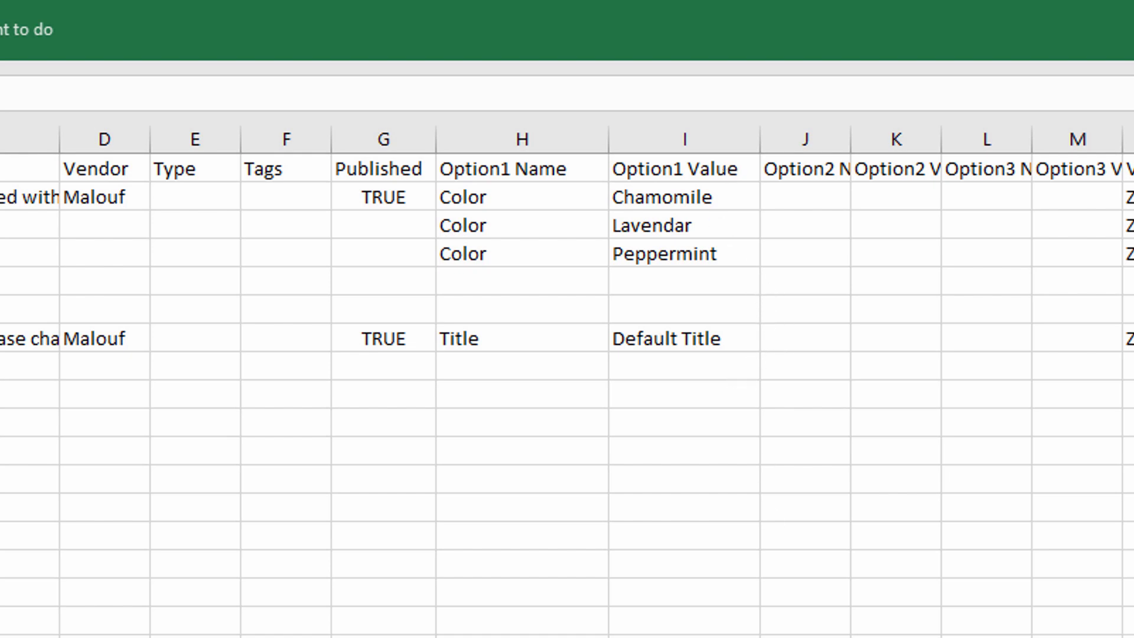
# Step: Widen columns O, Q, R, S and X to fit Variant Grams, Inventory Policy, Fulfillment Service and Barcode
pyautogui.hscroll(10, 567, 381)
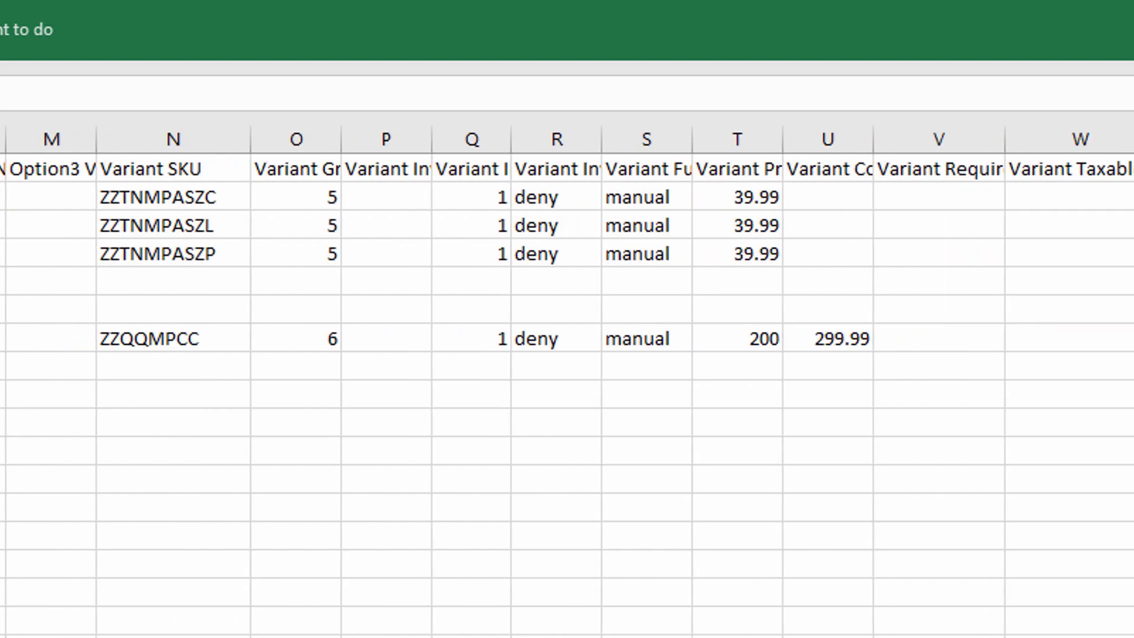
pyautogui.hscroll(3, 566, 381)
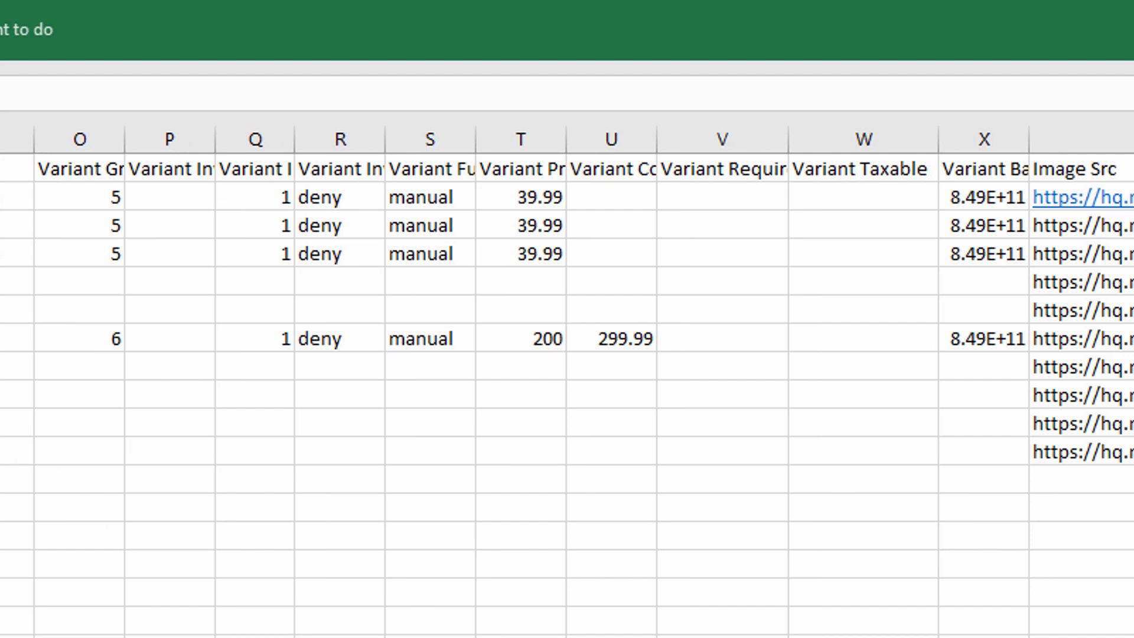
pyautogui.moveTo(125, 135); pyautogui.dragTo(200, 121)
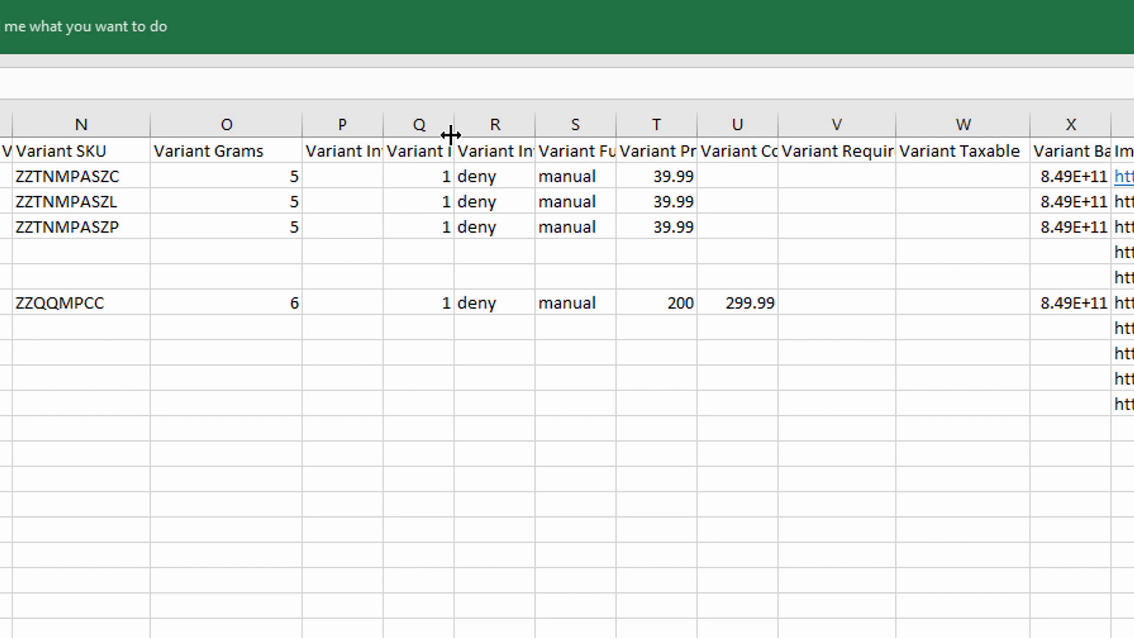
pyautogui.moveTo(454, 129); pyautogui.dragTo(505, 130)
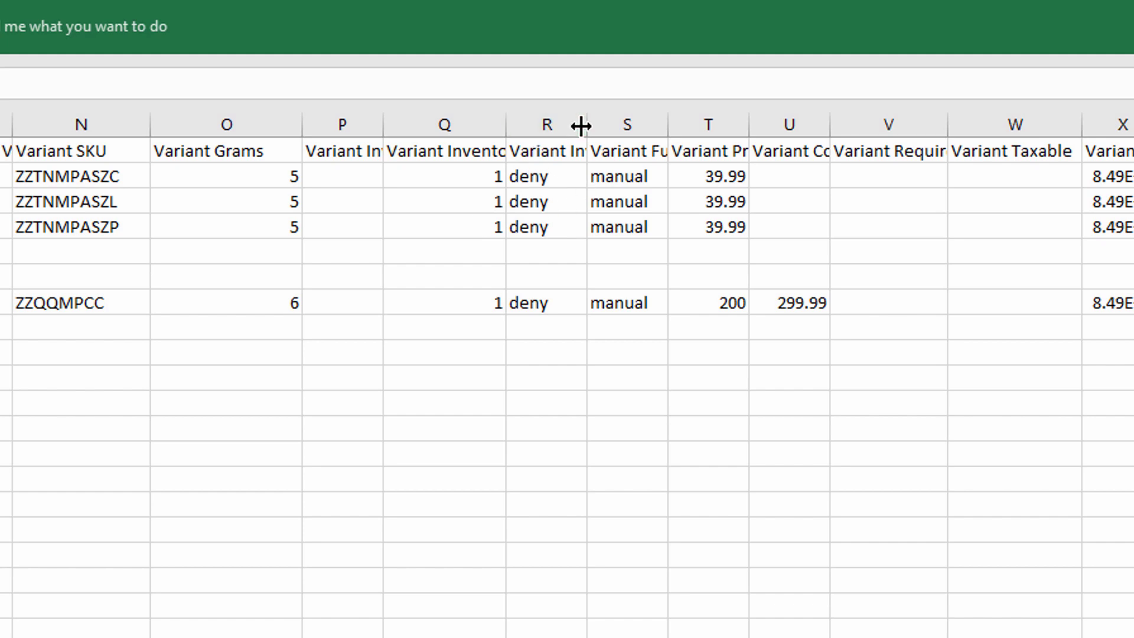
pyautogui.moveTo(583, 125); pyautogui.dragTo(715, 131)
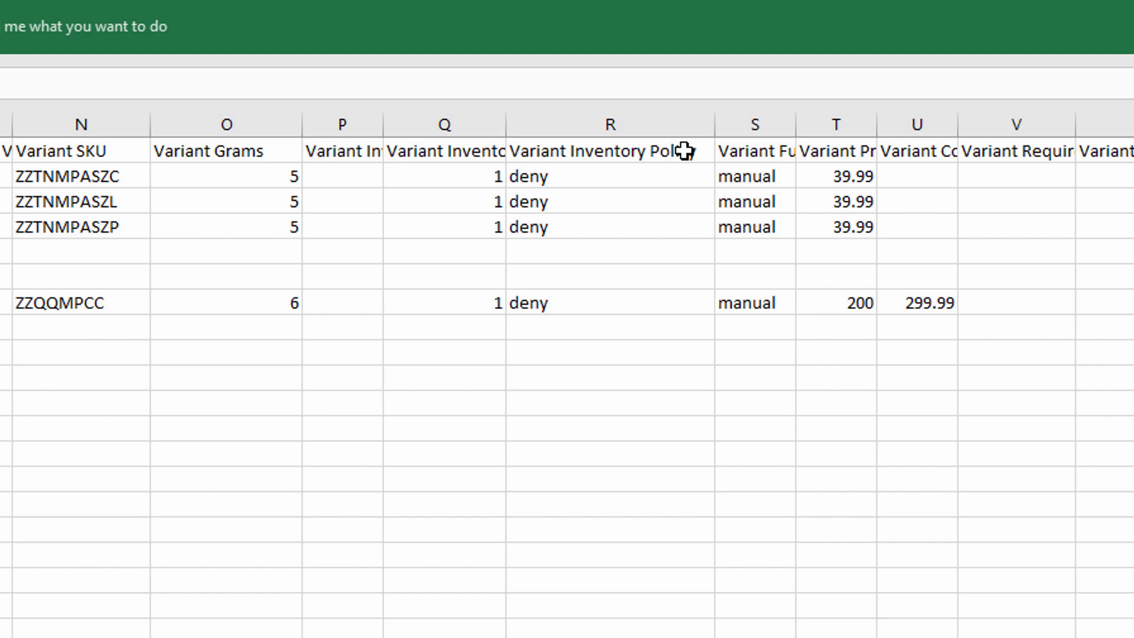
pyautogui.moveTo(795, 125); pyautogui.dragTo(924, 125)
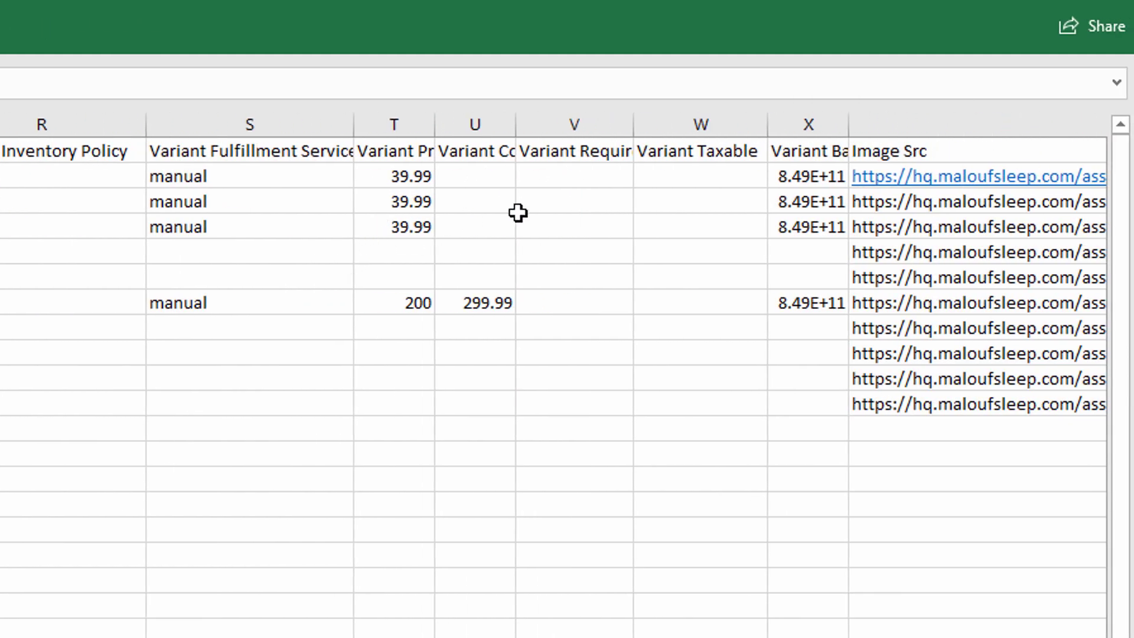
pyautogui.moveTo(850, 131); pyautogui.dragTo(919, 126)
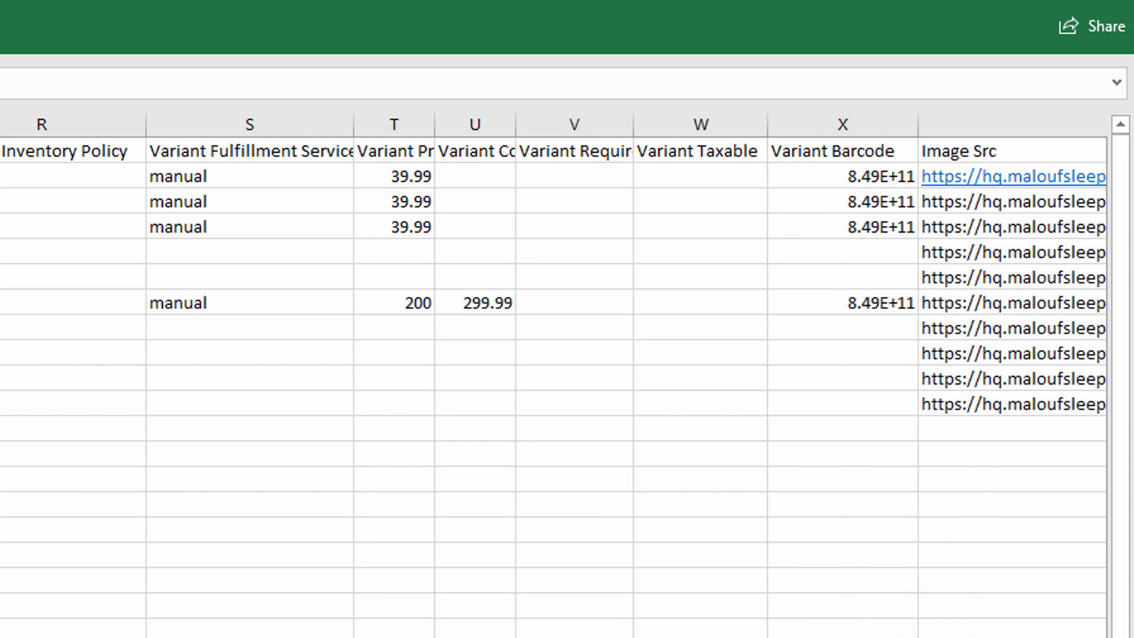
pyautogui.hscroll(10, 555, 377)
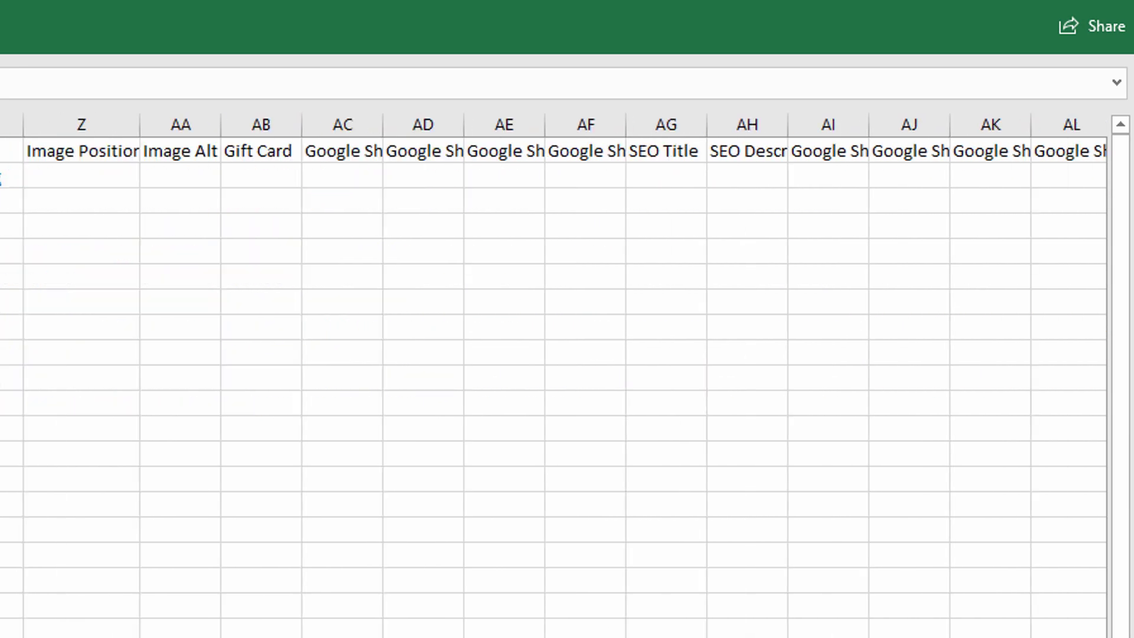
pyautogui.hscroll(5, 555, 377)
pyautogui.hscroll(-5, 555, 378)
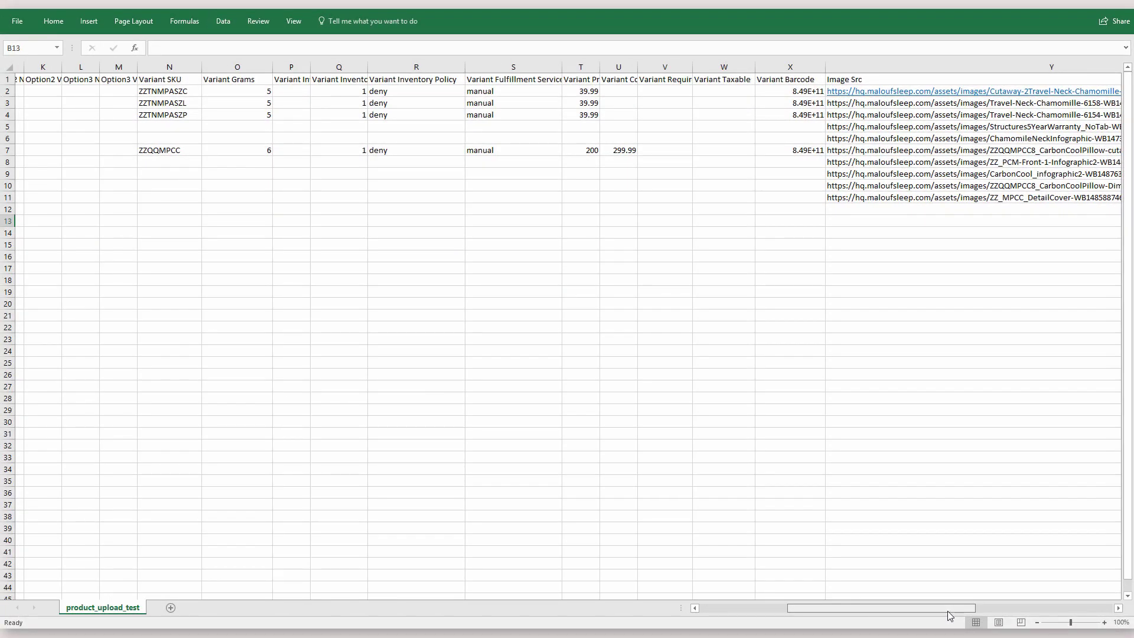
pyautogui.hscroll(1, 662, 273)
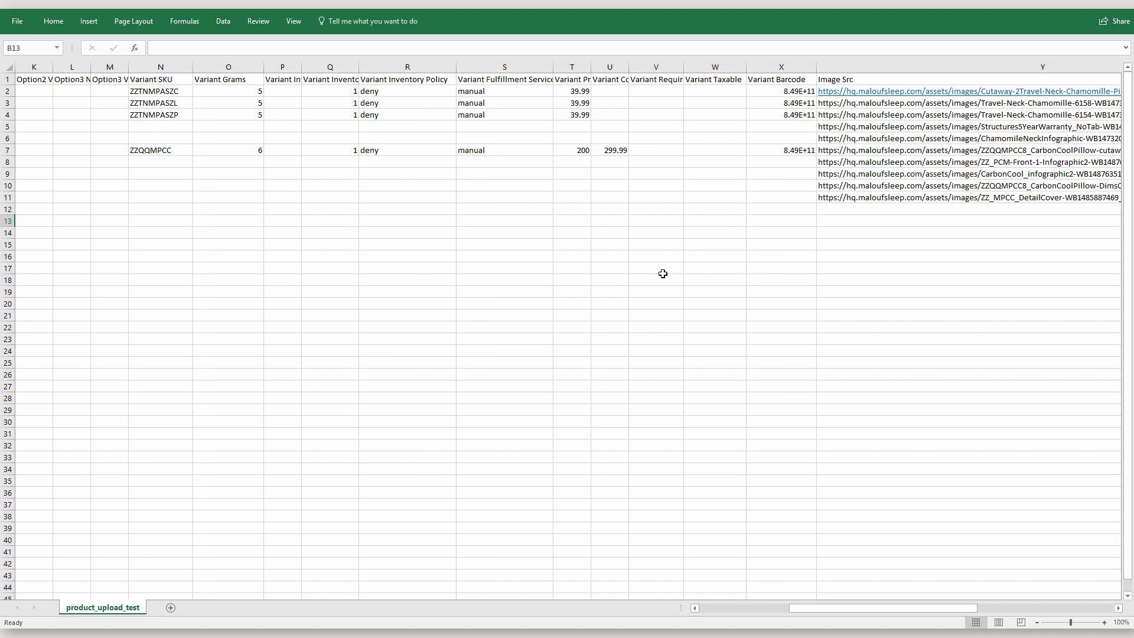
# Step: Hide the empty Variant Requires Shipping and Variant Taxable columns V and W
pyautogui.moveTo(655, 67); pyautogui.dragTo(695, 66)
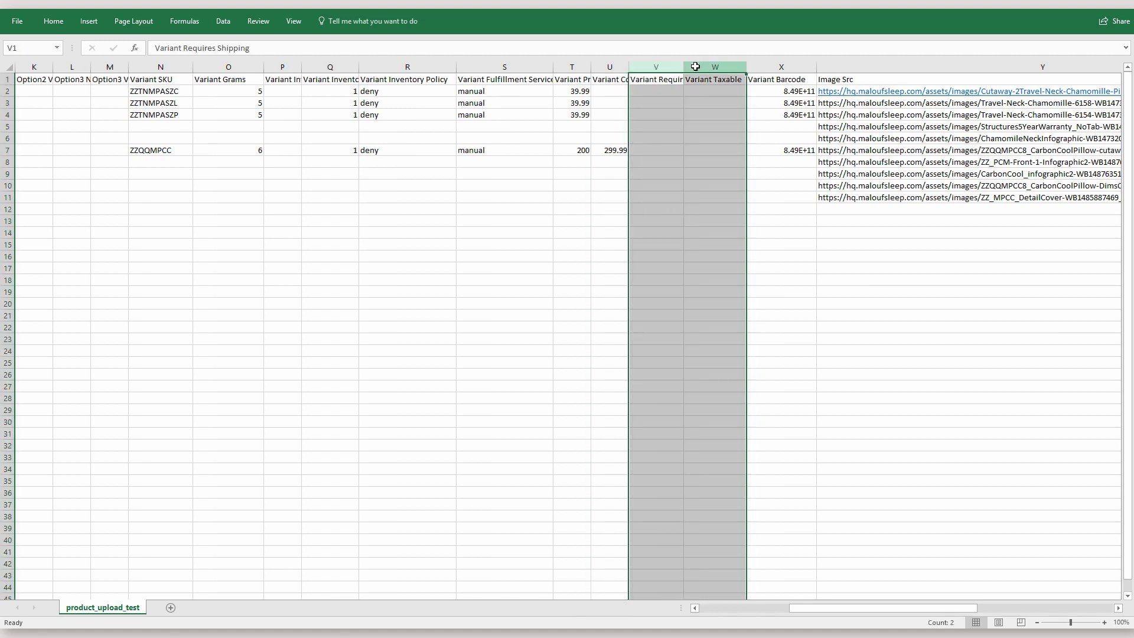
pyautogui.rightClick(695, 67)
pyautogui.click(655, 102)
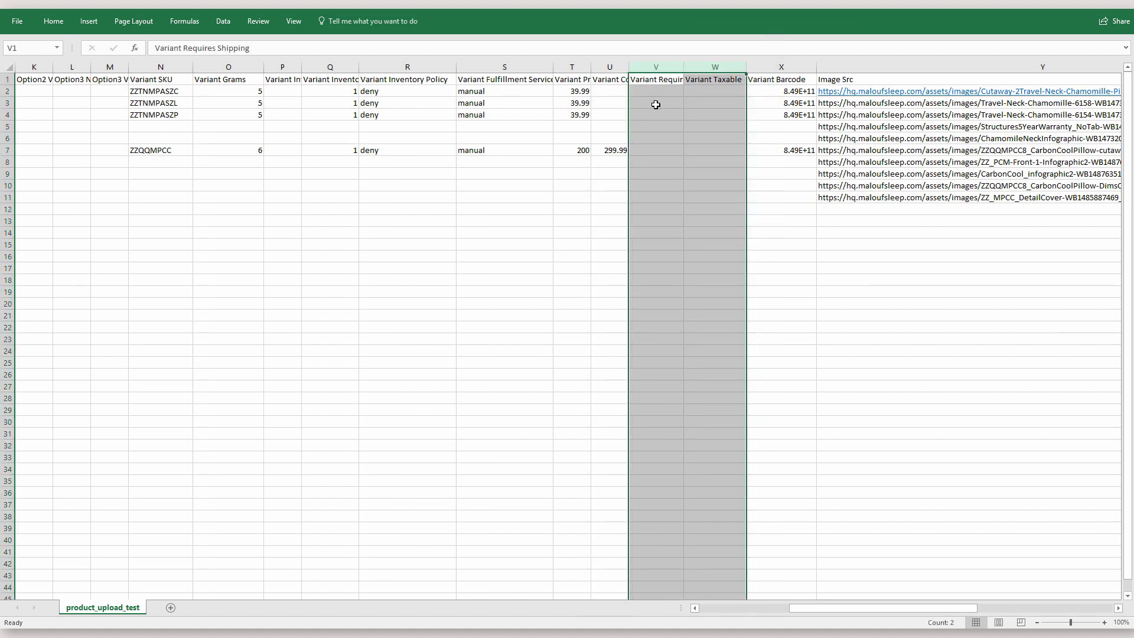
pyautogui.click(656, 124)
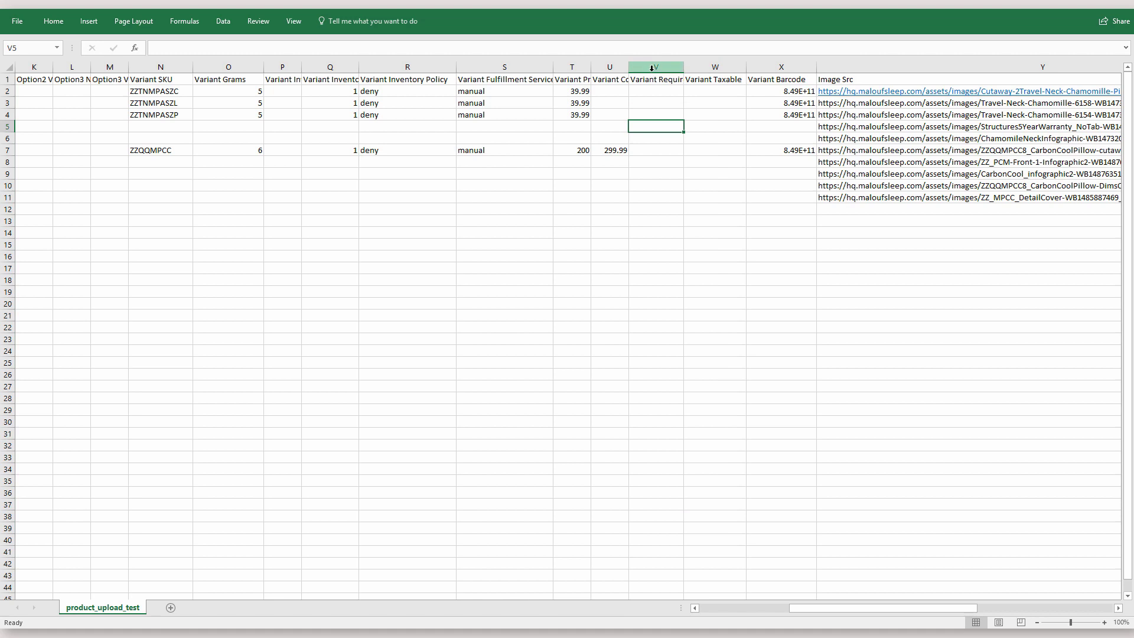
pyautogui.moveTo(652, 67); pyautogui.dragTo(701, 68)
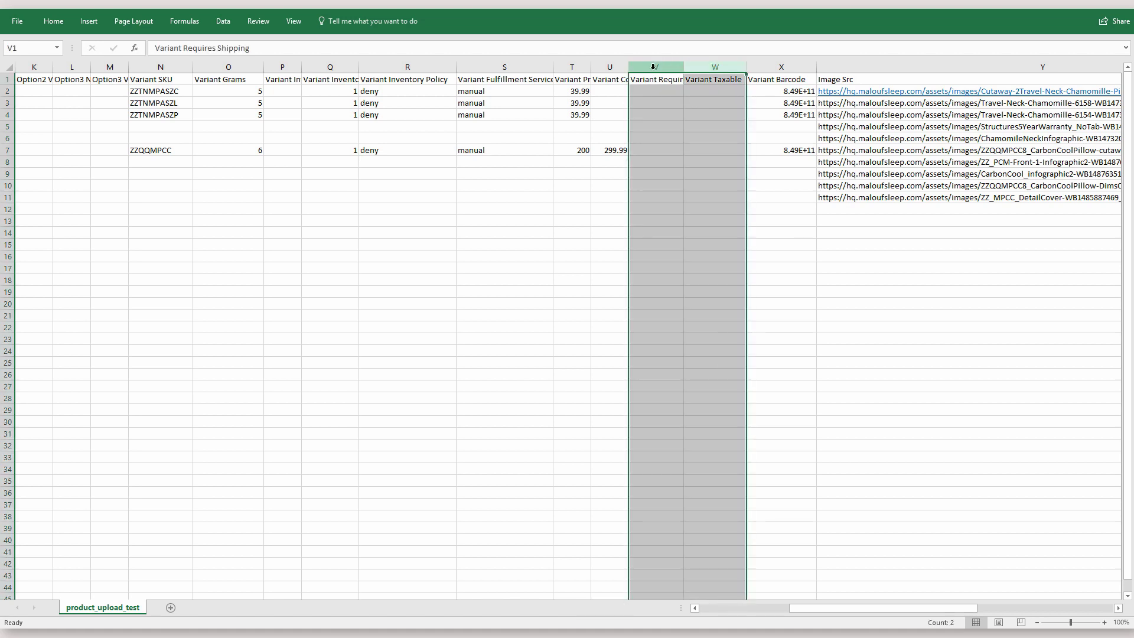
pyautogui.rightClick(698, 66)
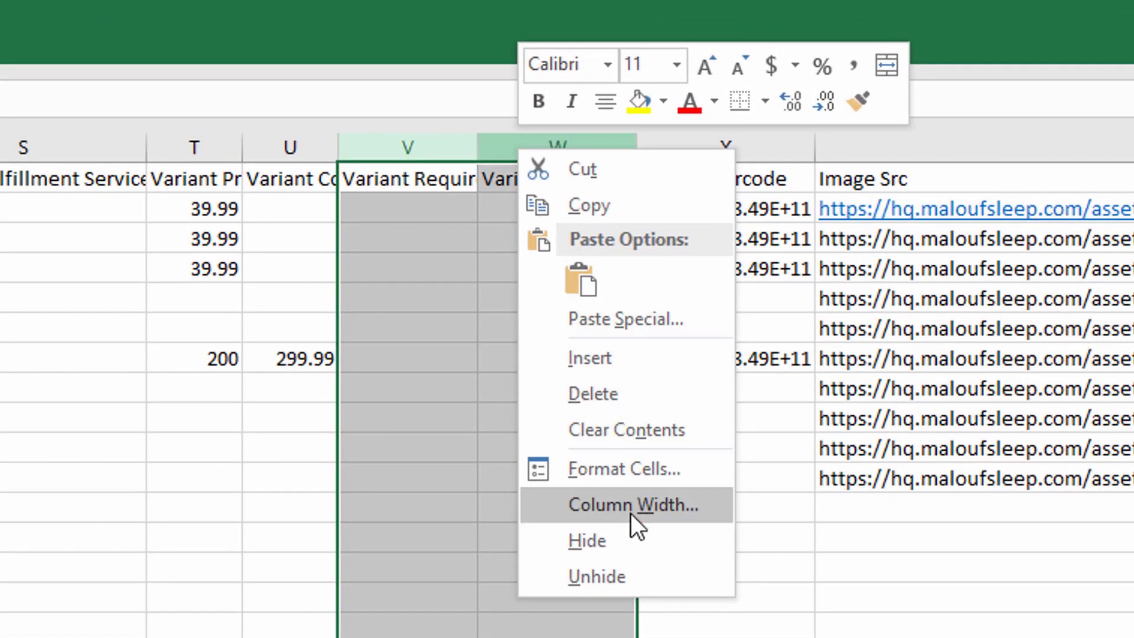
pyautogui.click(628, 537)
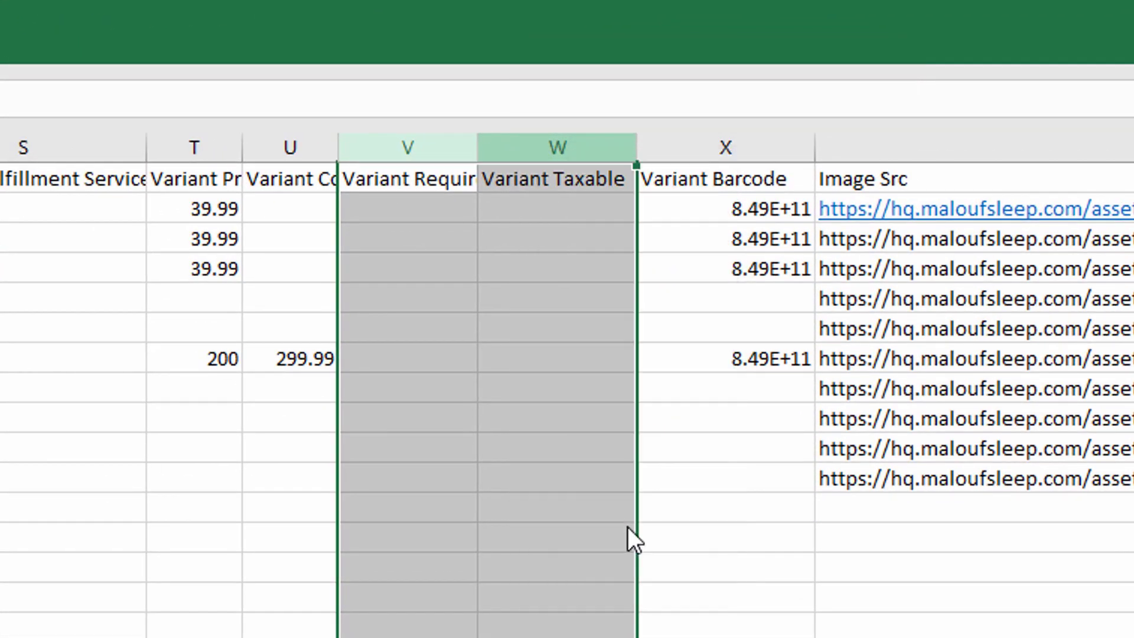
pyautogui.click(263, 476)
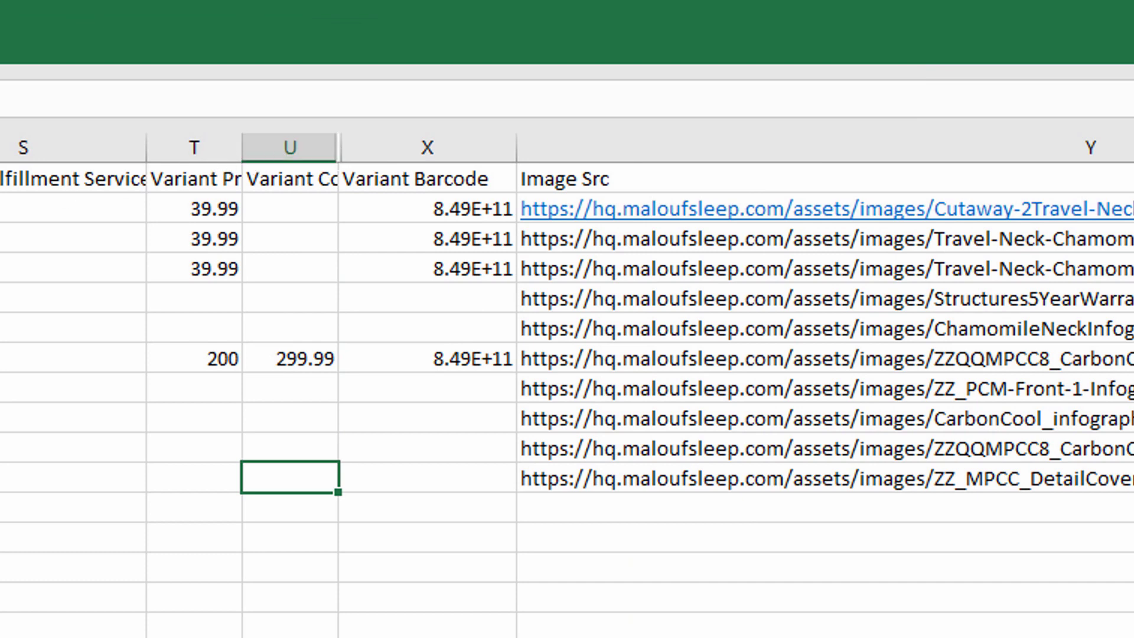
# Step: Hide the empty Type and Tags columns E and F
pyautogui.hscroll(-10, 567, 355)
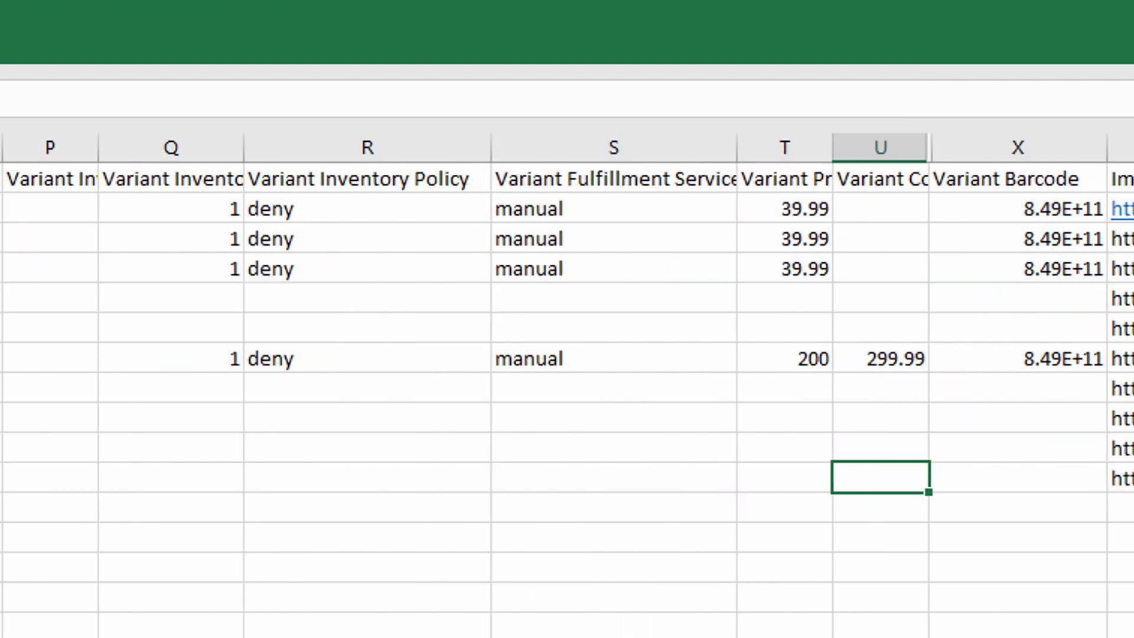
pyautogui.click(336, 133)
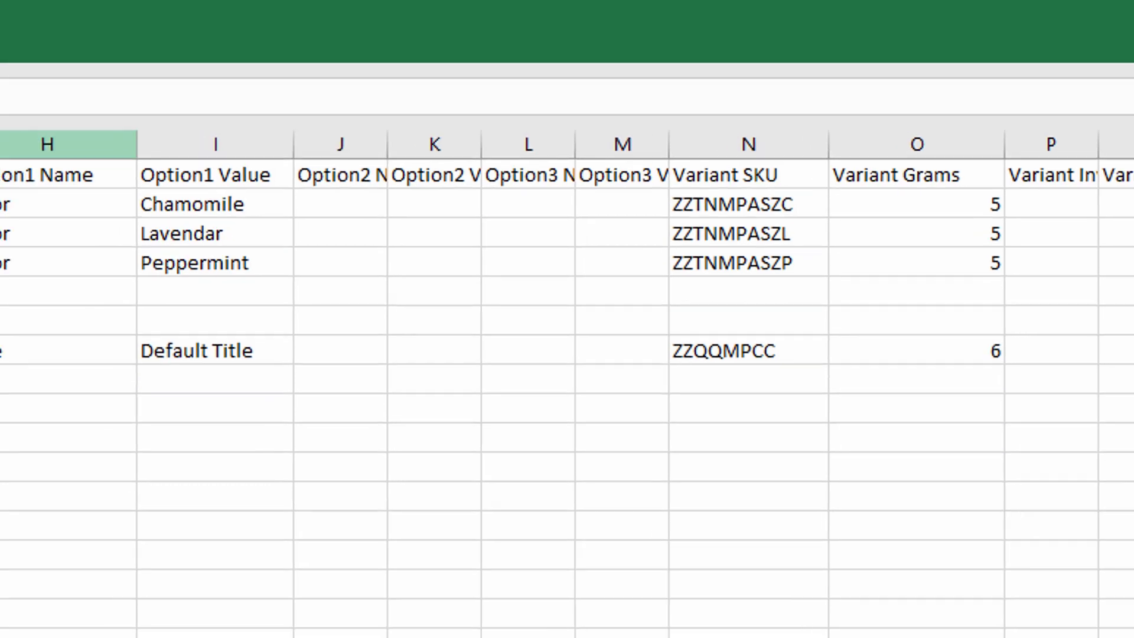
pyautogui.hscroll(-6, 579, 101)
pyautogui.moveTo(561, 91); pyautogui.dragTo(622, 84)
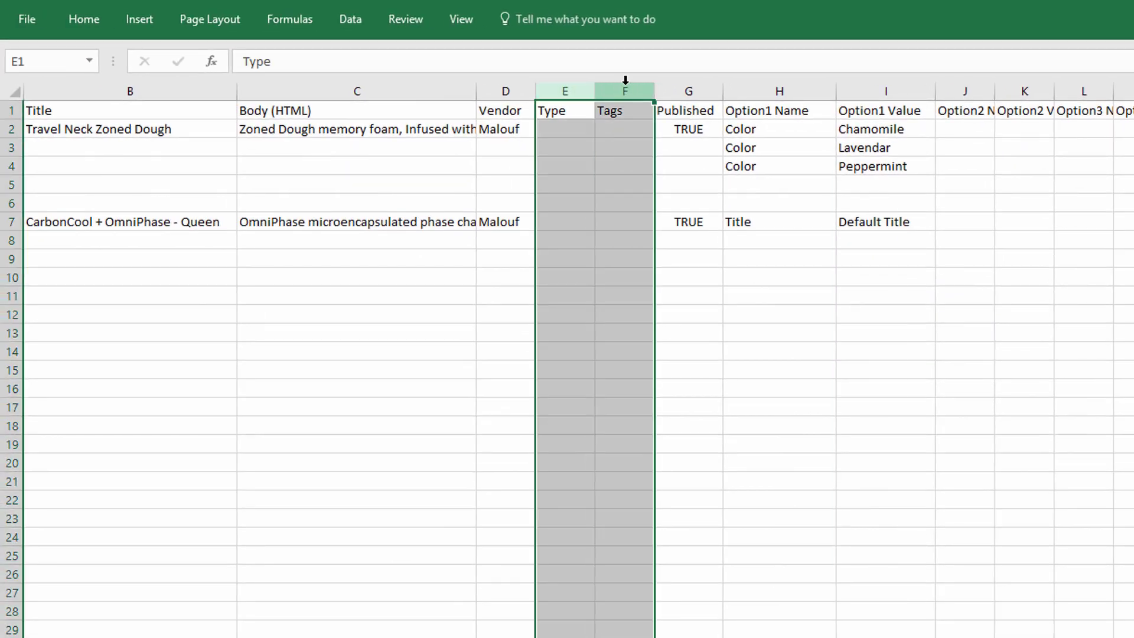
pyautogui.rightClick(623, 88)
pyautogui.click(693, 341)
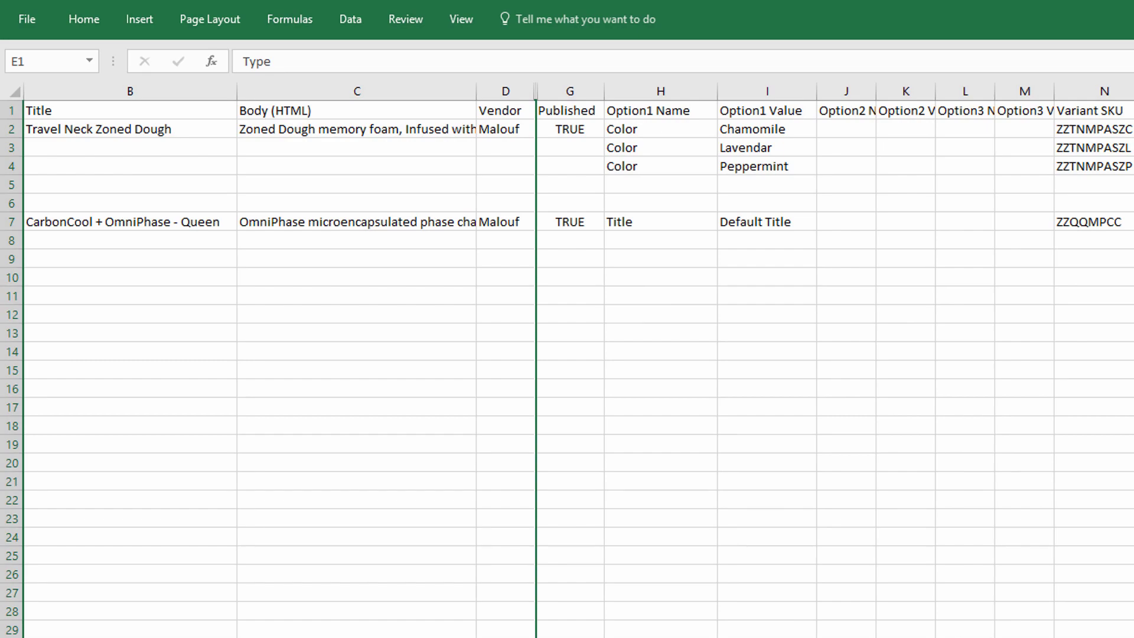
pyautogui.moveTo(768, 610); pyautogui.dragTo(726, 608)
pyautogui.click(199, 221)
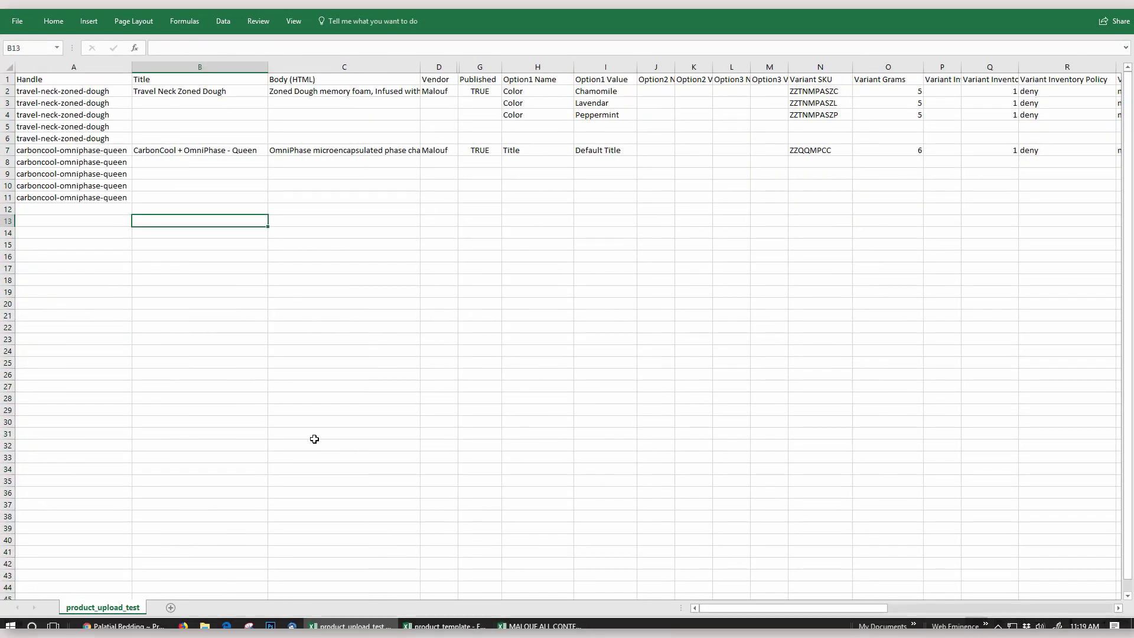
# Step: Save As product_upload_test in CSV (Comma delimited) format, overwriting the existing file
pyautogui.click(17, 21)
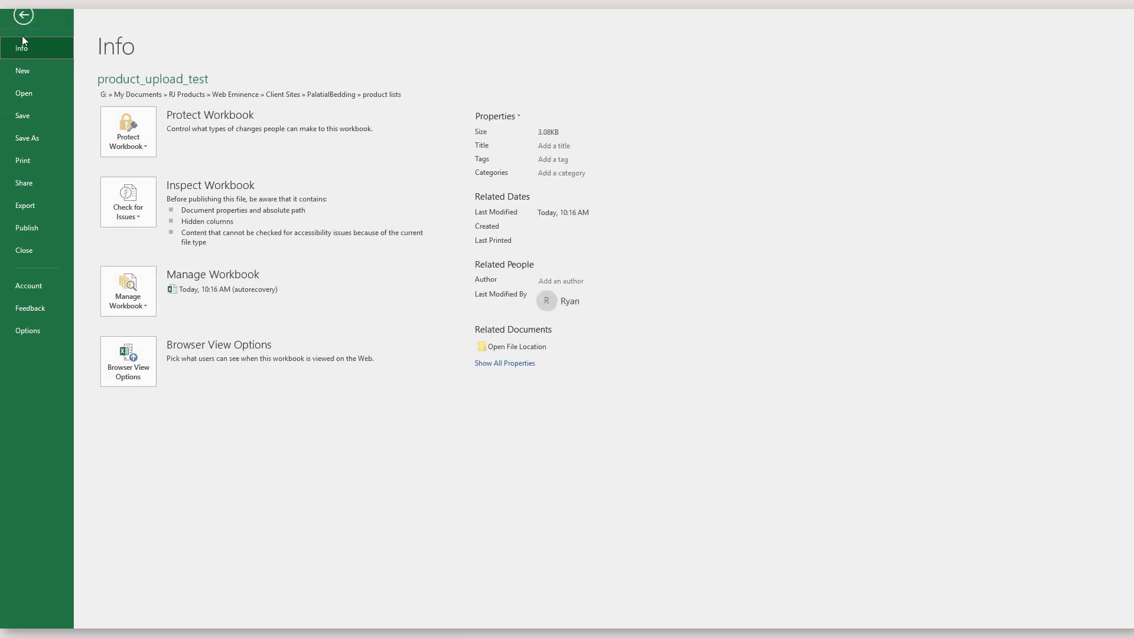
pyautogui.click(34, 136)
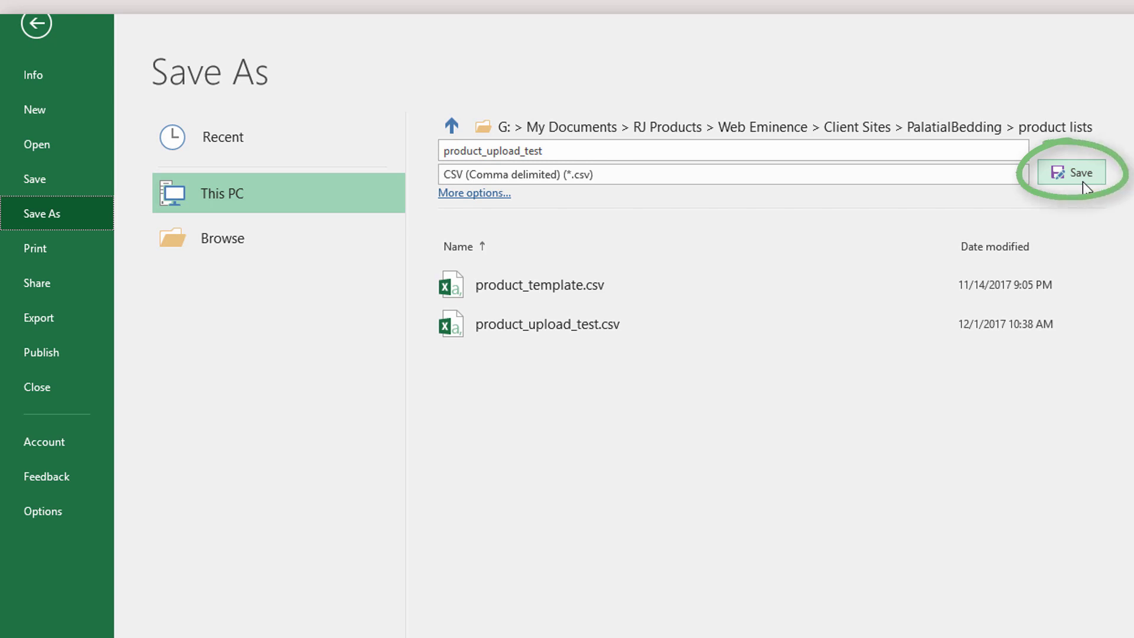
pyautogui.click(1082, 182)
pyautogui.click(916, 561)
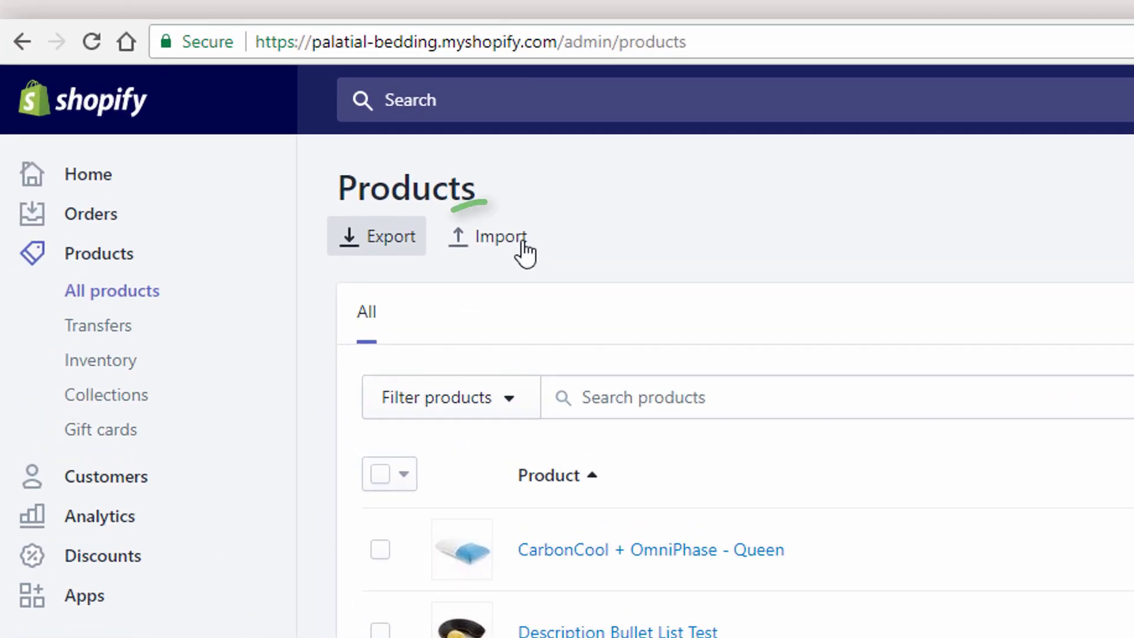
# Step: Upload product_upload_test.csv, review the Travel Neck Zoned Dough preview, and start the import
pyautogui.click(523, 243)
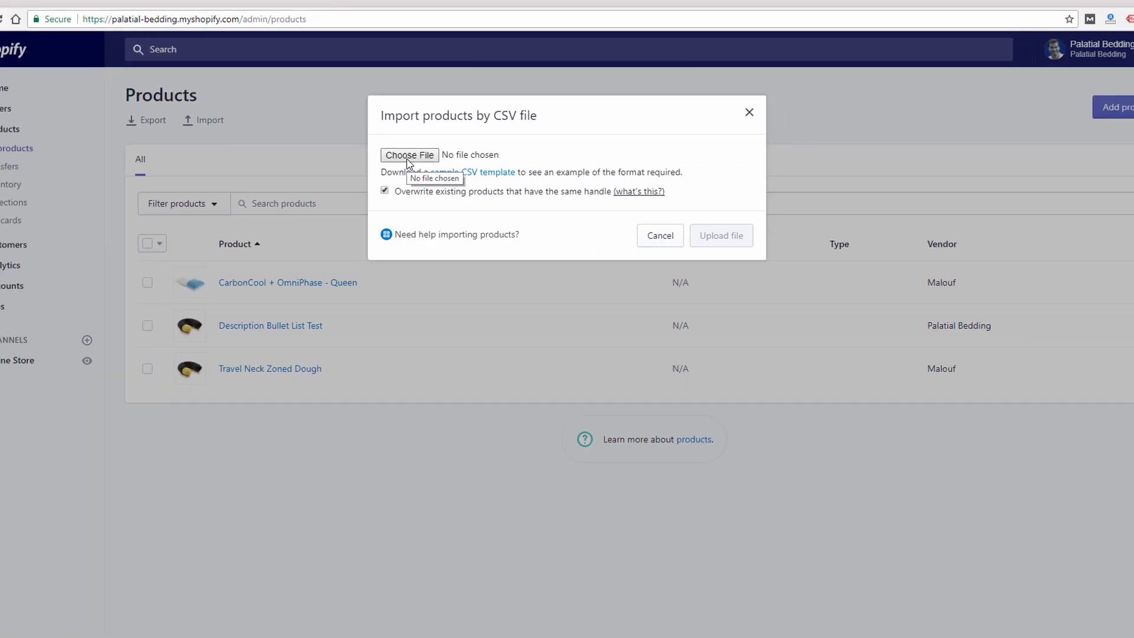
pyautogui.click(407, 157)
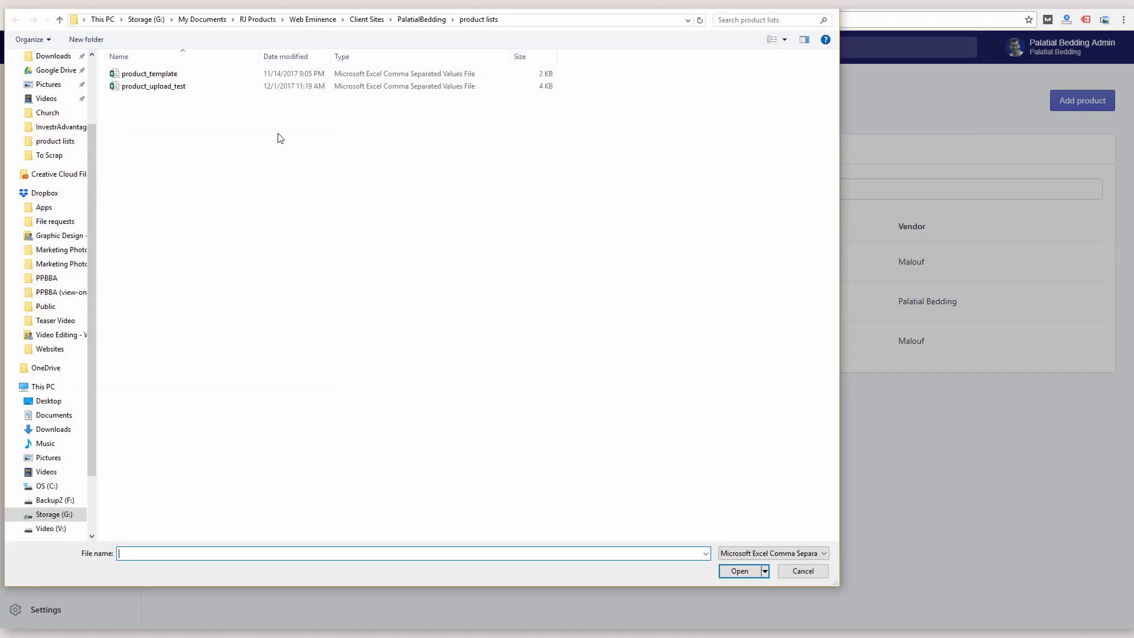
pyautogui.doubleClick(171, 87)
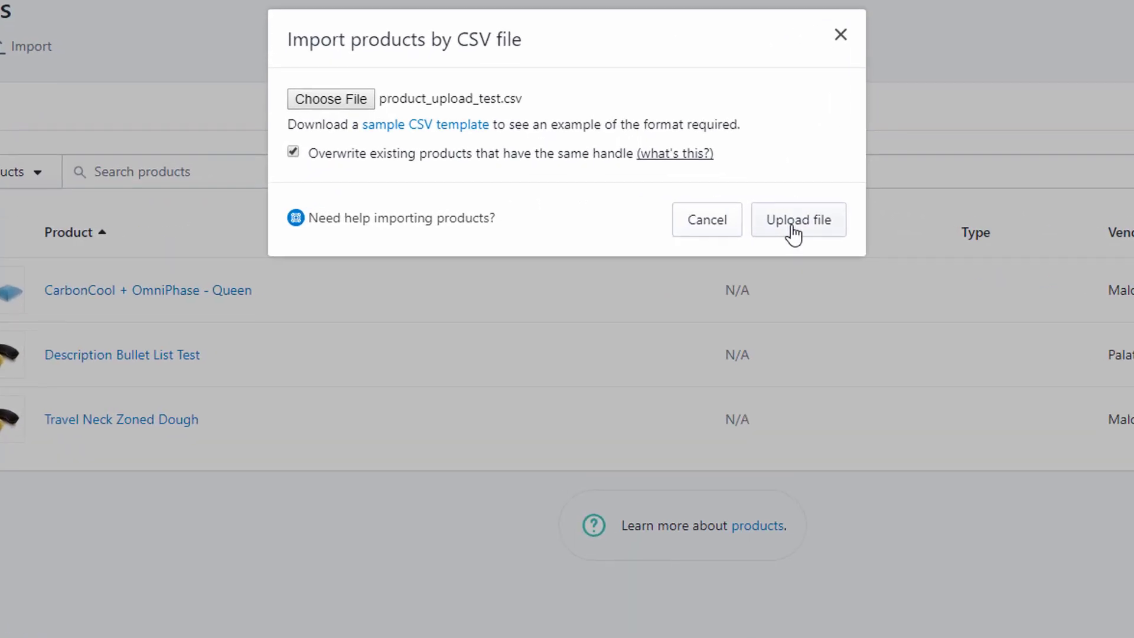
pyautogui.click(792, 235)
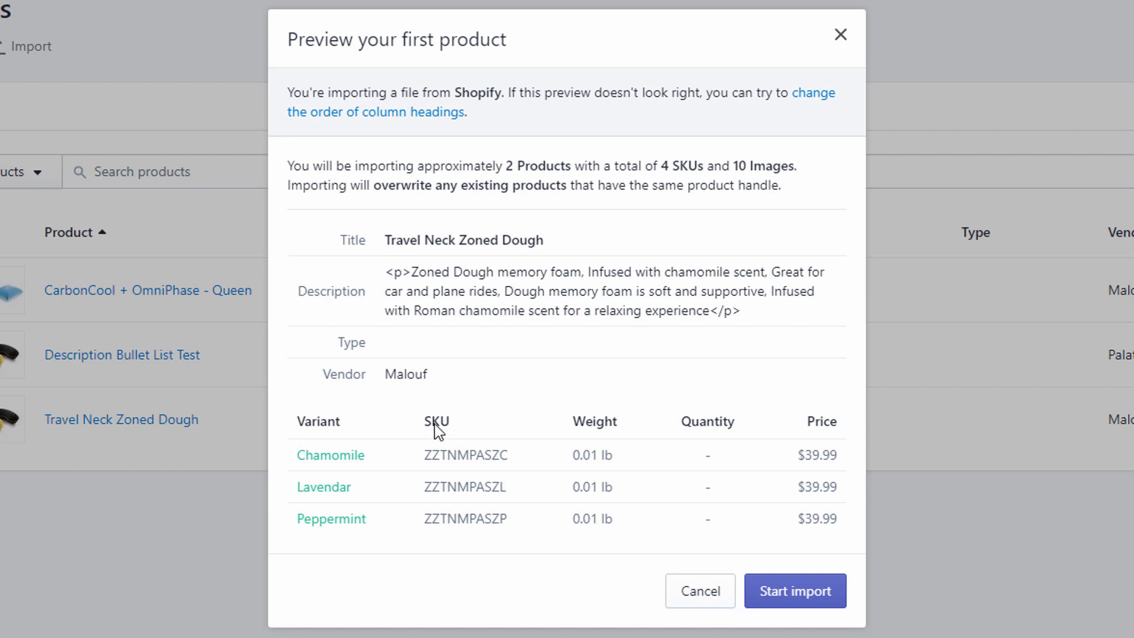
pyautogui.click(788, 593)
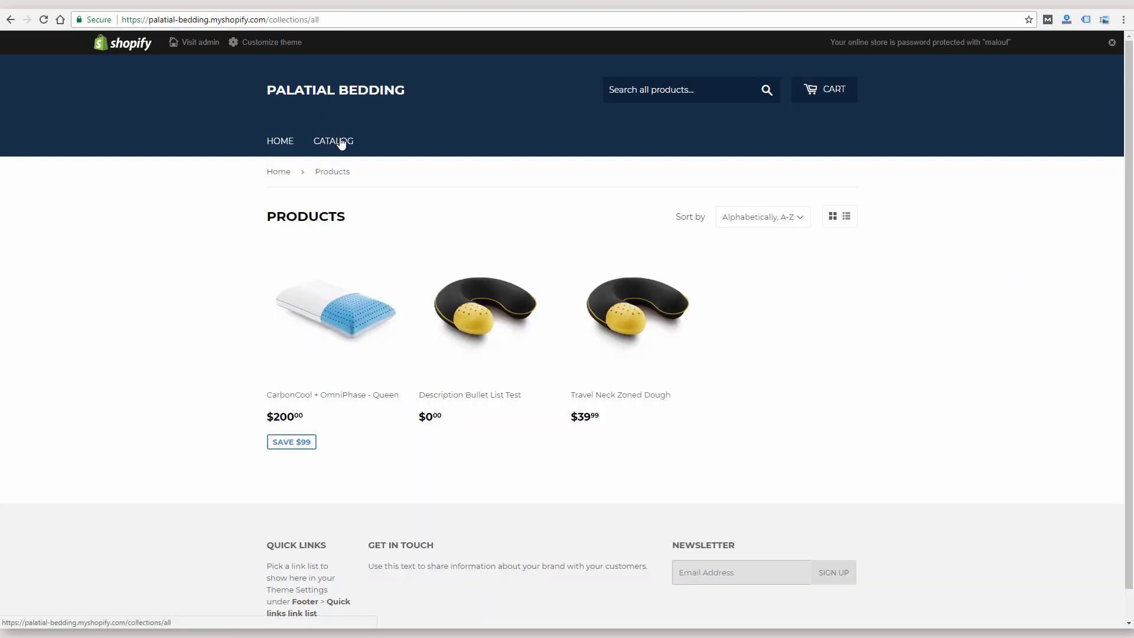
# Step: Browse the storefront catalog and view the CarbonCool + OmniPhase - Queen product page
pyautogui.click(342, 144)
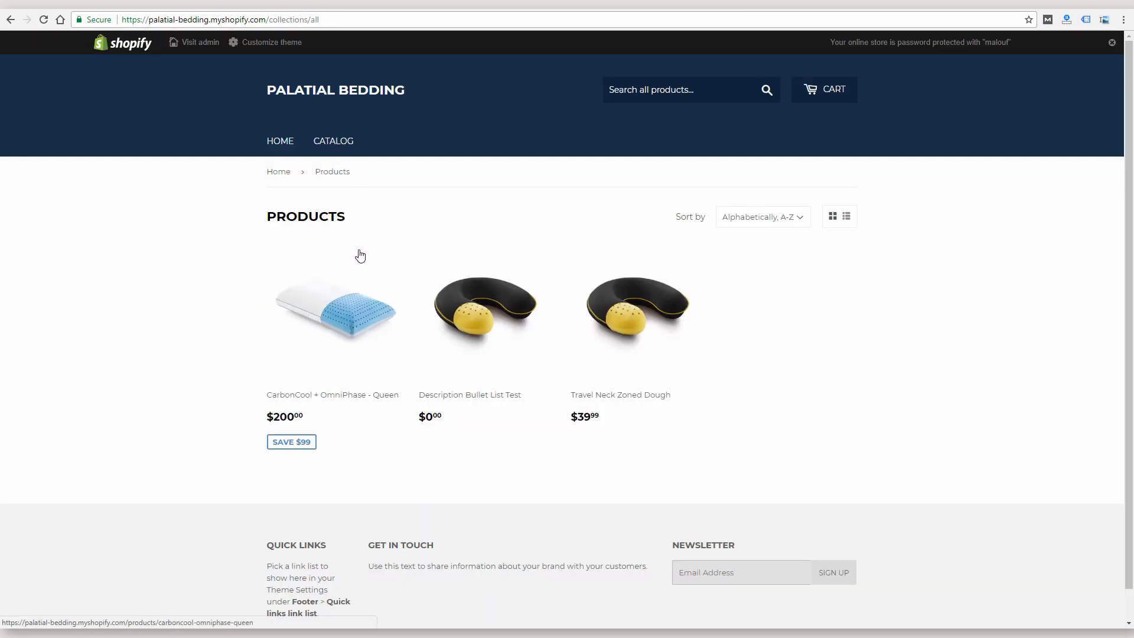
pyautogui.click(329, 321)
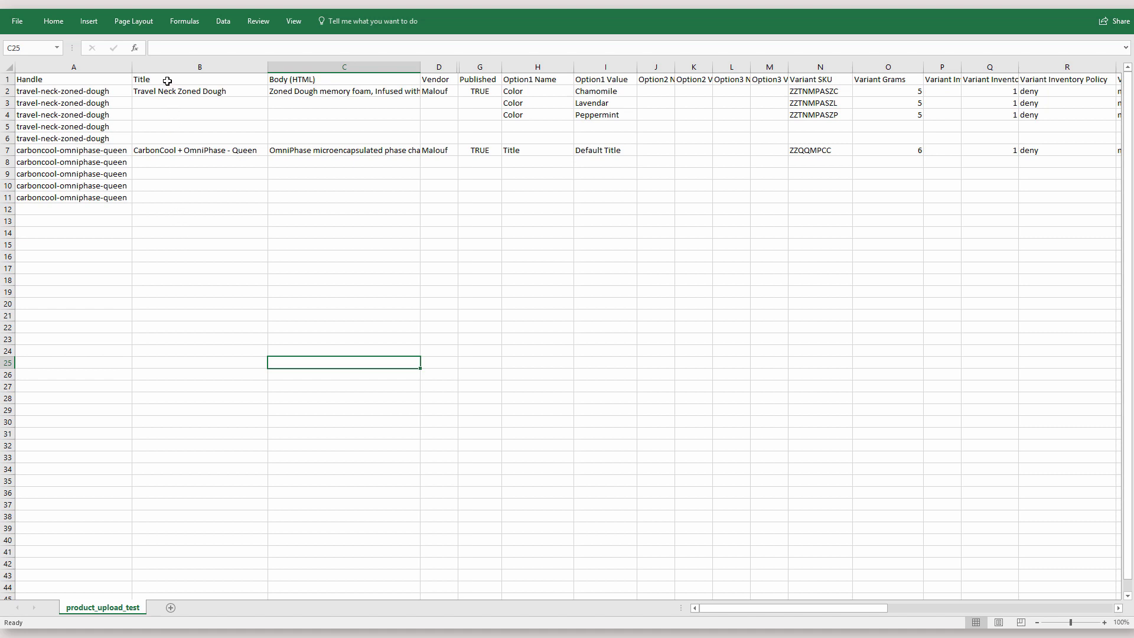
# Step: Delete the Title header from cell B1 and save the CSV
pyautogui.click(160, 79)
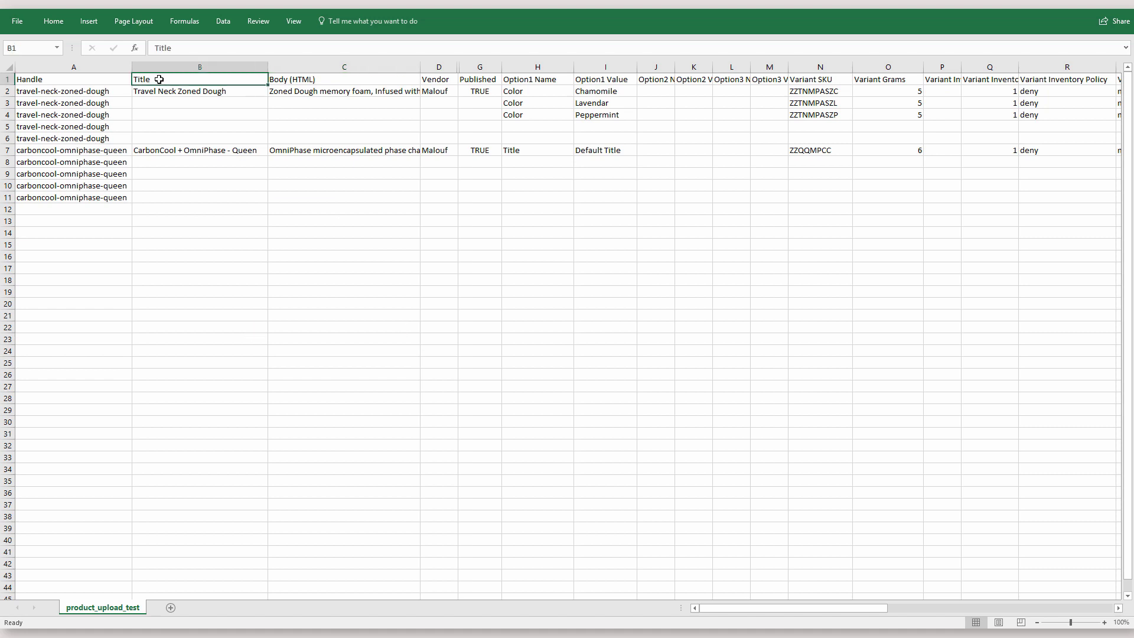
pyautogui.press('Delete')
pyautogui.click(18, 22)
pyautogui.press('Escape')
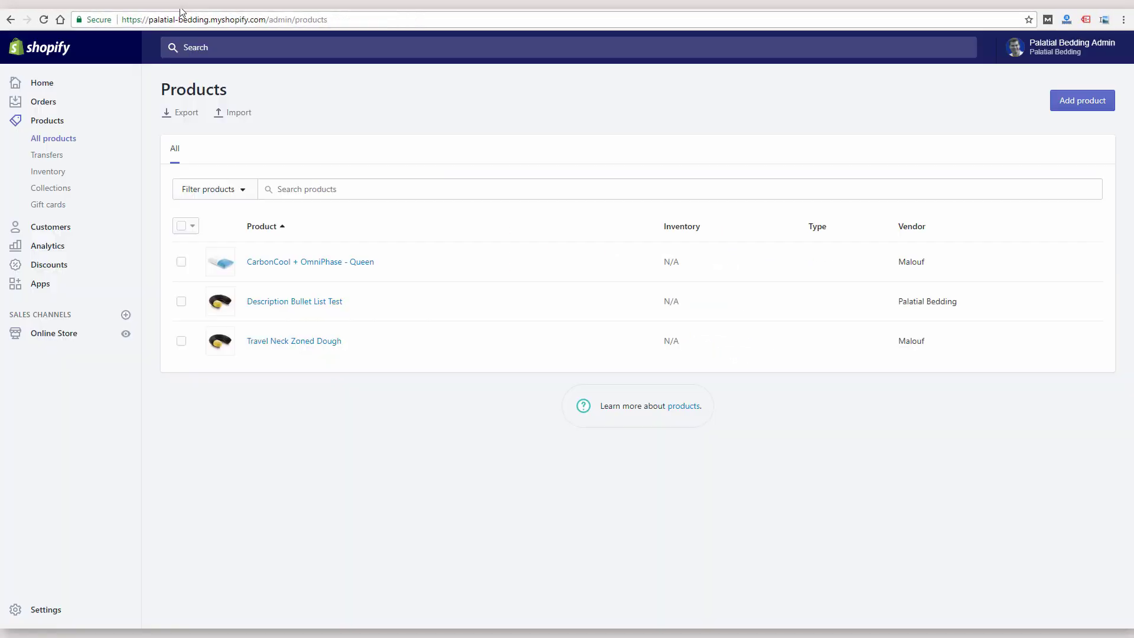
# Step: Re-import product_upload_test.csv, producing the 'Invalid CSV Header: Missing headers Title' error
pyautogui.click(234, 113)
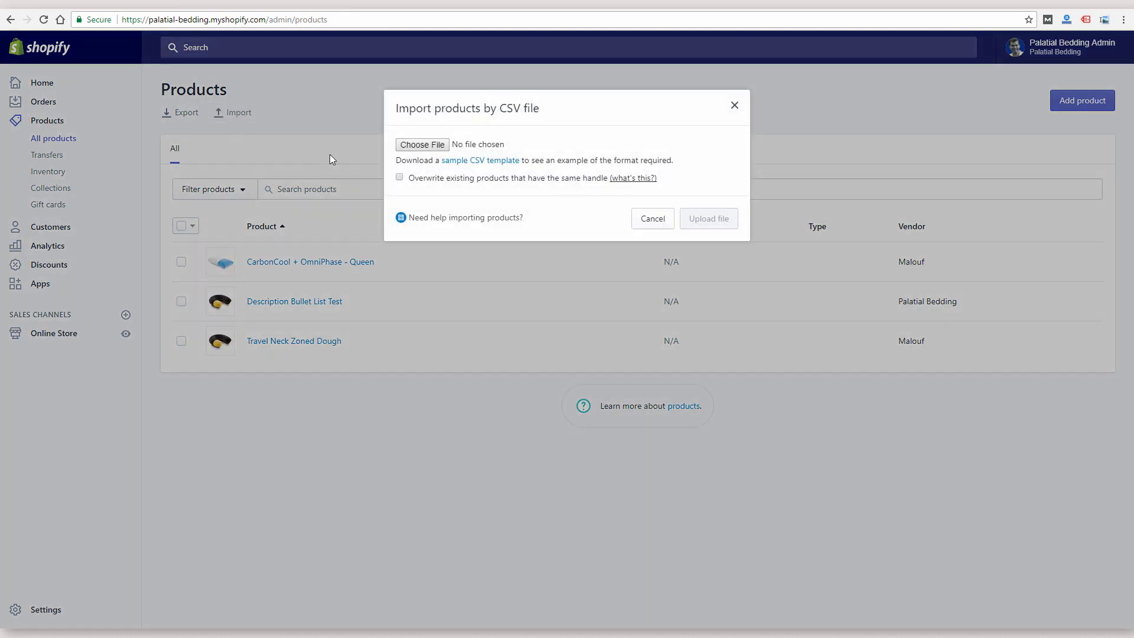
pyautogui.click(420, 146)
pyautogui.doubleClick(158, 87)
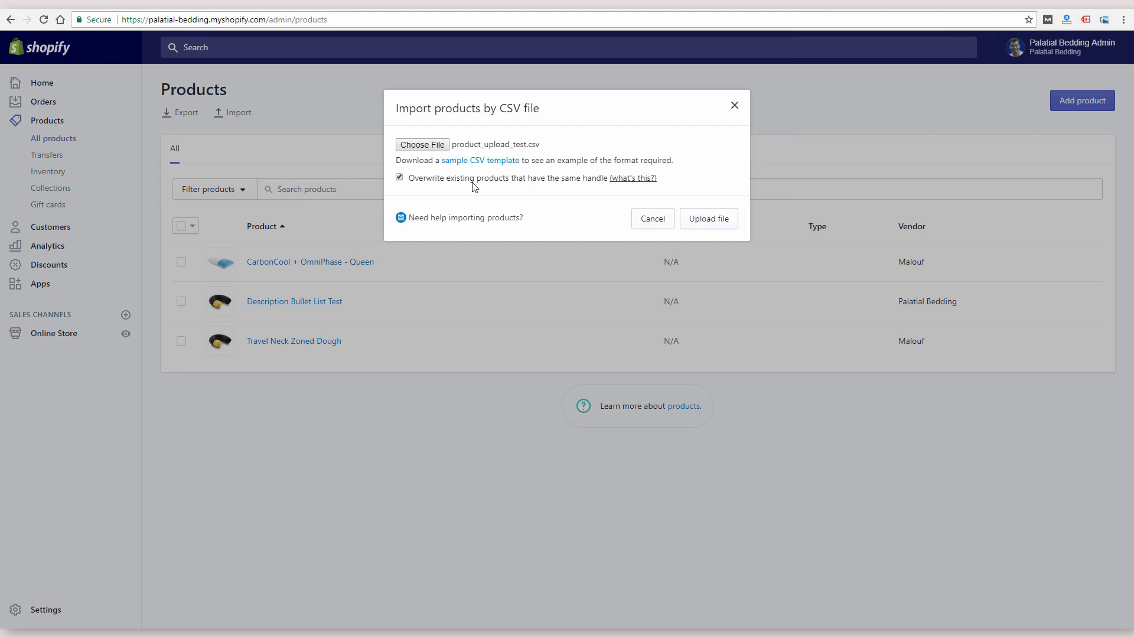
pyautogui.click(691, 220)
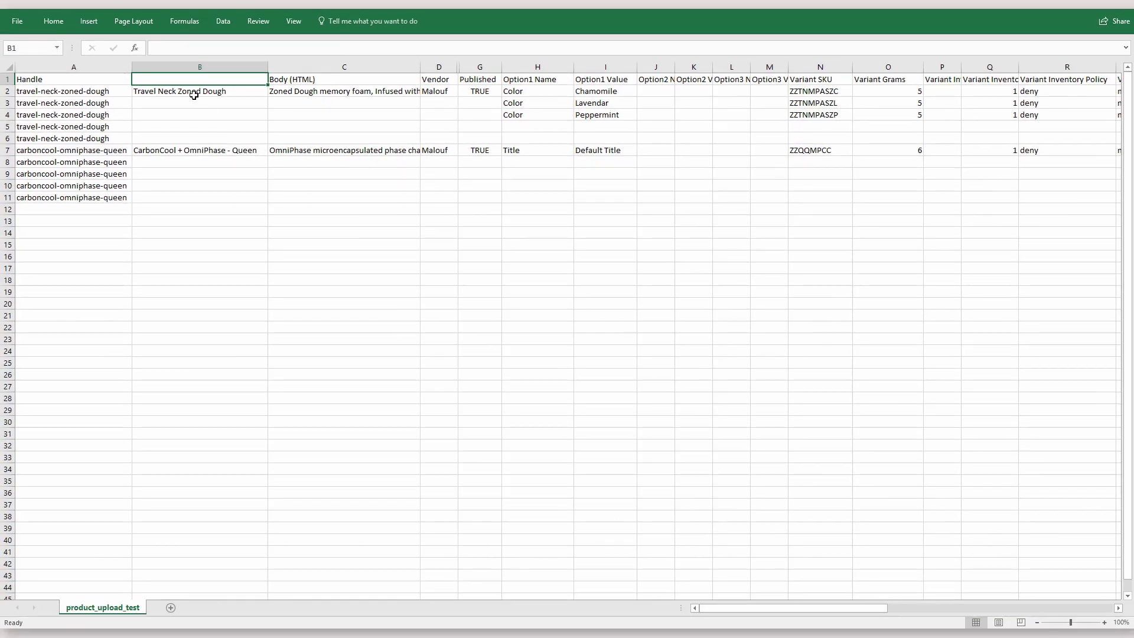
# Step: Re-enter 'Title' as the header in cell B1
pyautogui.write('Tit')
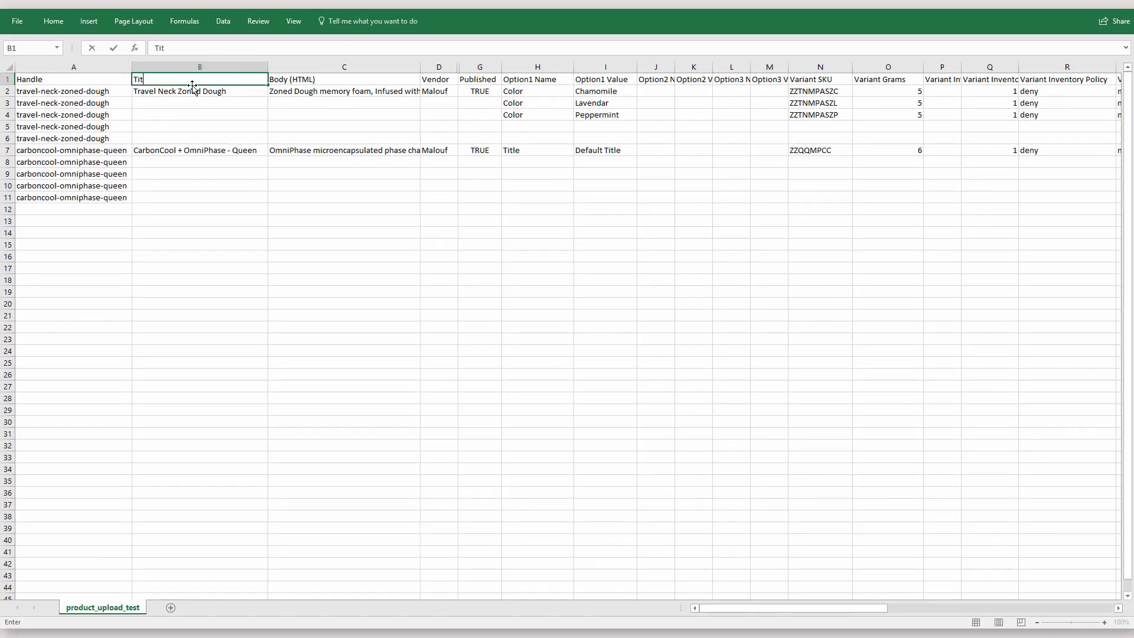
pyautogui.write('le')
pyautogui.press('Return')
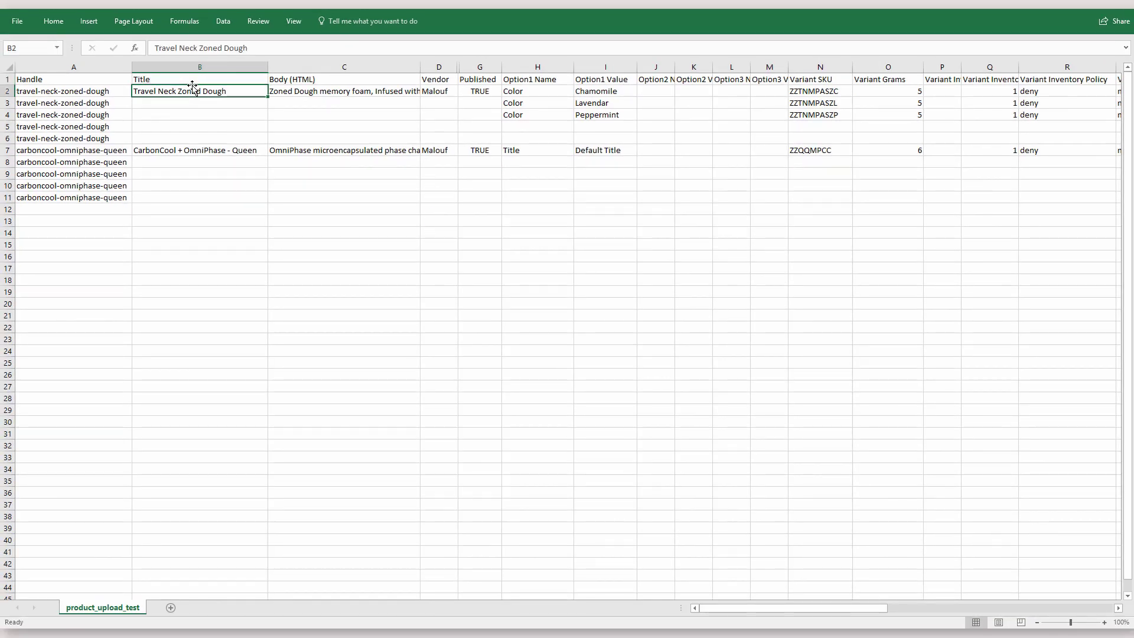
pyautogui.press('Return')
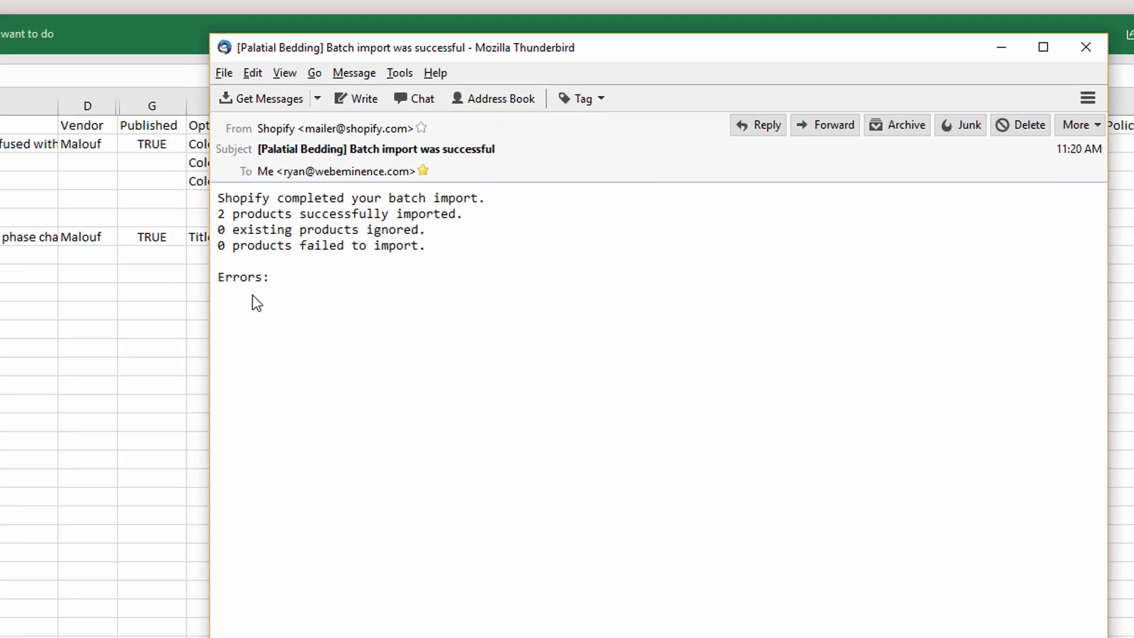
# Step: Close the 'Batch import was successful' email showing 2 imported and 0 failed
pyautogui.hotkey('ctrl', 'w')
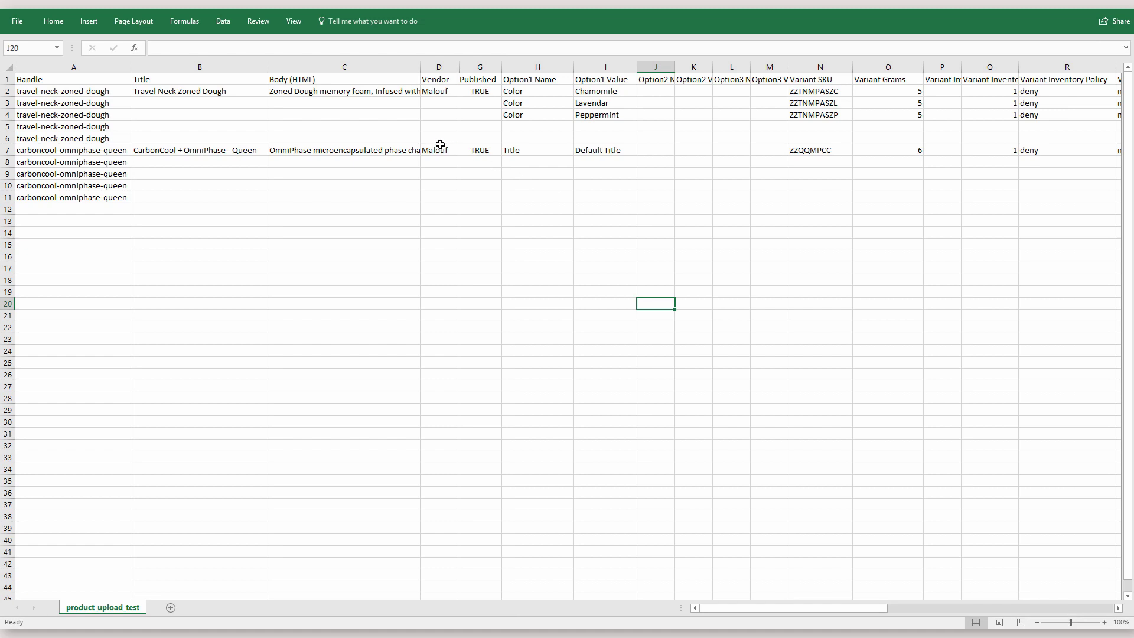
# Step: Delete the Peppermint Option1 value from I4 and pick a CSV file for import
pyautogui.click(596, 114)
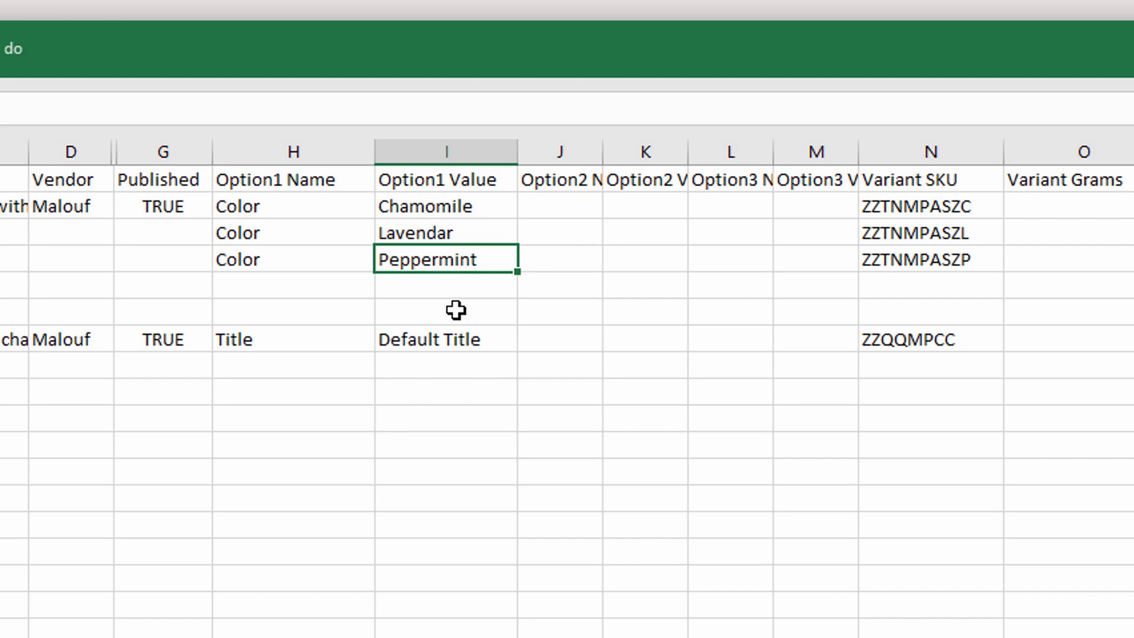
pyautogui.press('Delete')
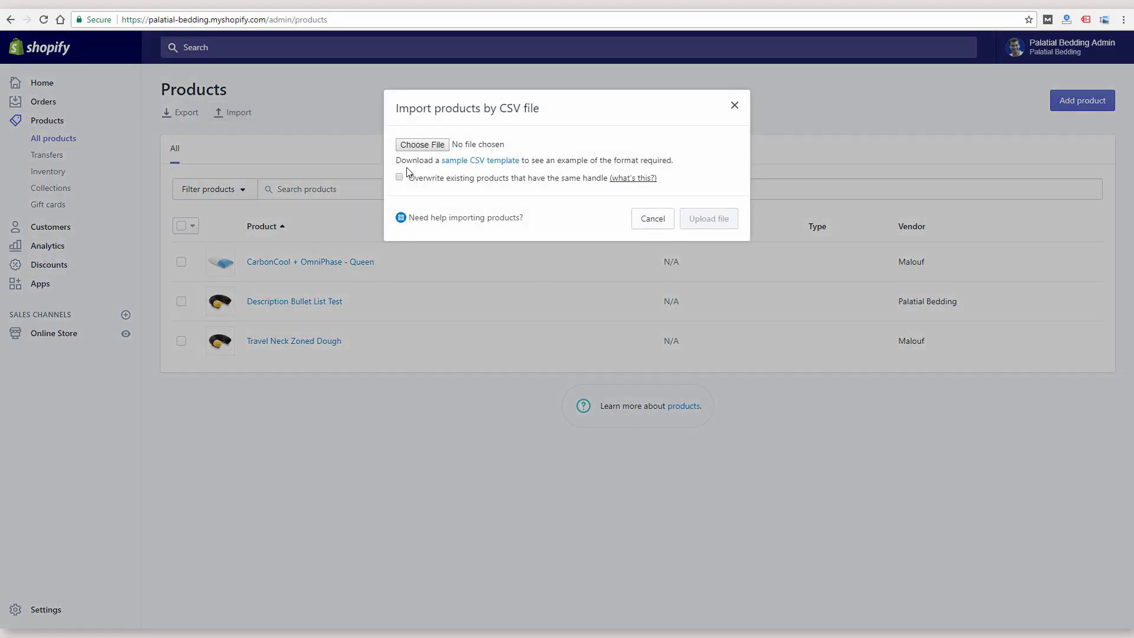
pyautogui.click(422, 145)
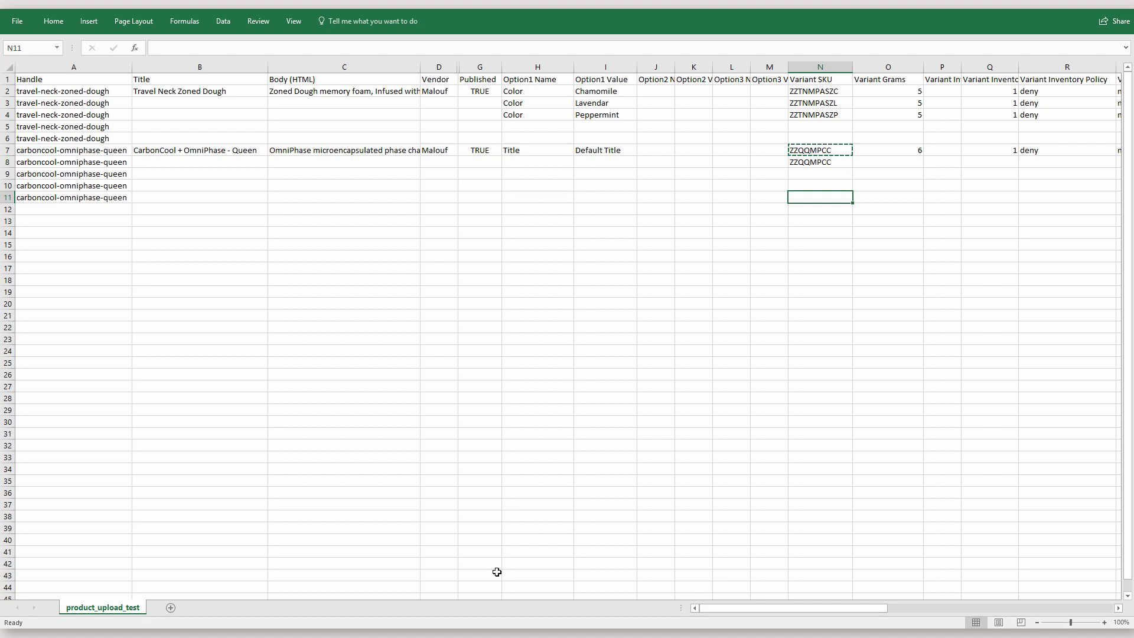
pyautogui.moveTo(767, 606); pyautogui.dragTo(794, 607)
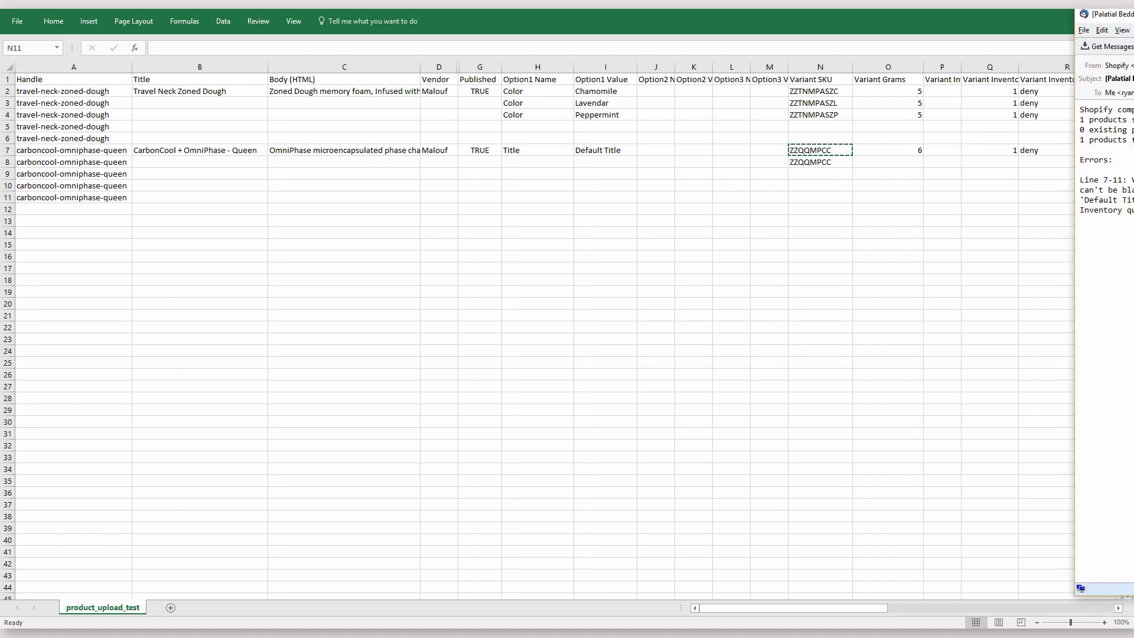
# Step: Arrange the Thunderbird import report window beside the spreadsheet
pyautogui.moveTo(970, 5); pyautogui.dragTo(529, 15)
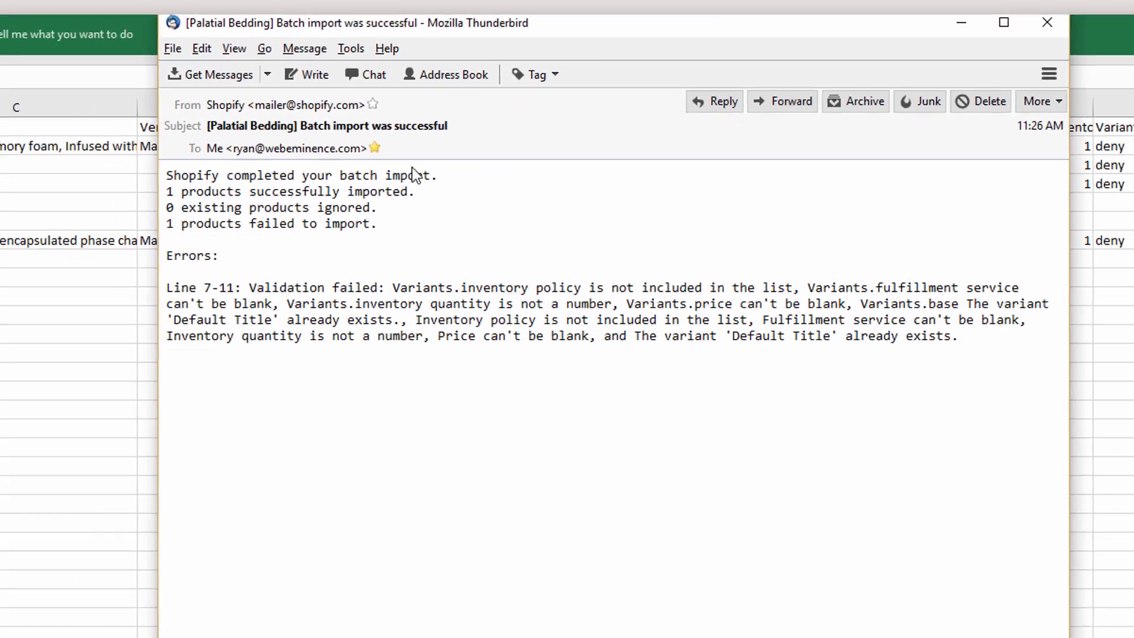
pyautogui.moveTo(645, 17); pyautogui.dragTo(1100, 29)
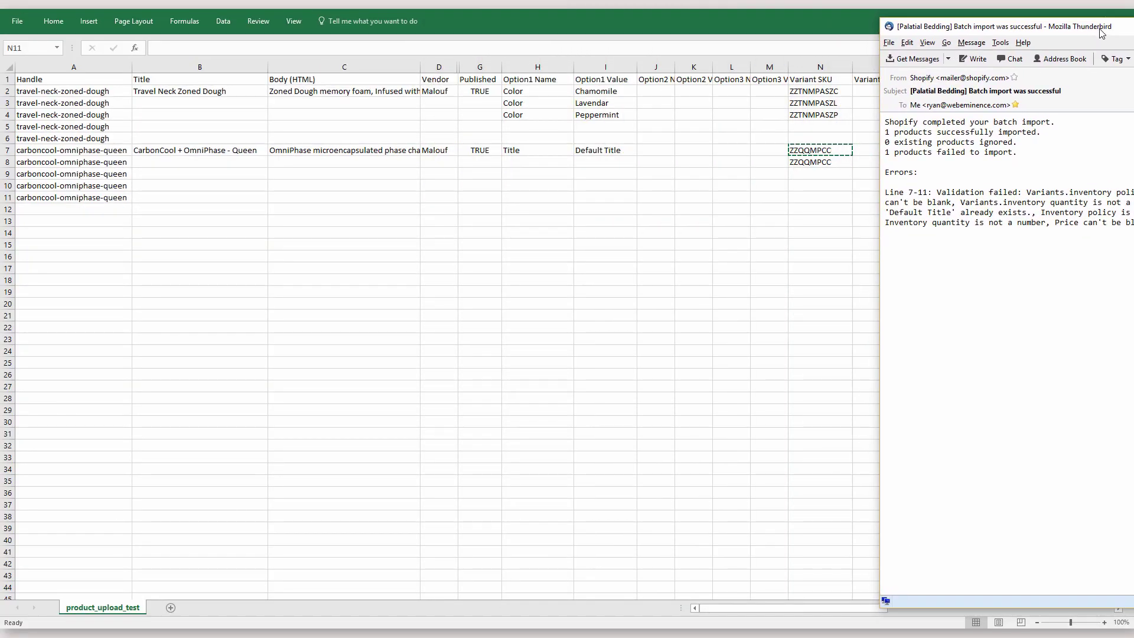
pyautogui.click(835, 164)
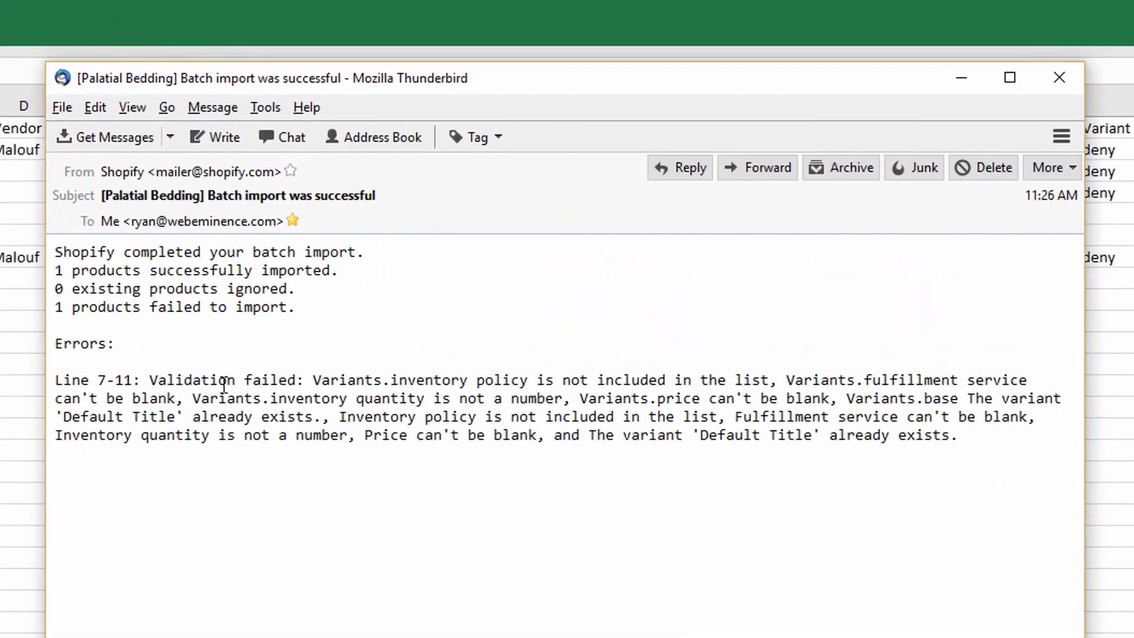
# Step: Highlight the Line 7-11 inventory policy error in the email, then return to Shopify's Products page
pyautogui.moveTo(55, 380); pyautogui.dragTo(519, 399)
pyautogui.click(769, 381)
pyautogui.moveTo(769, 380); pyautogui.dragTo(319, 390)
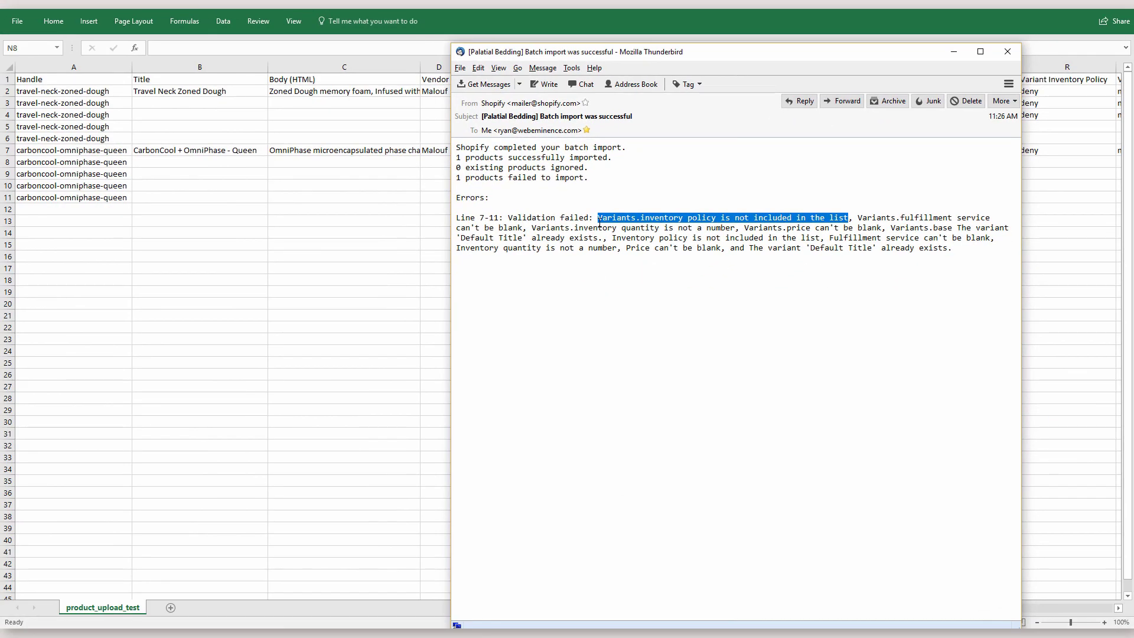
pyautogui.hotkey('alt', 'Tab')
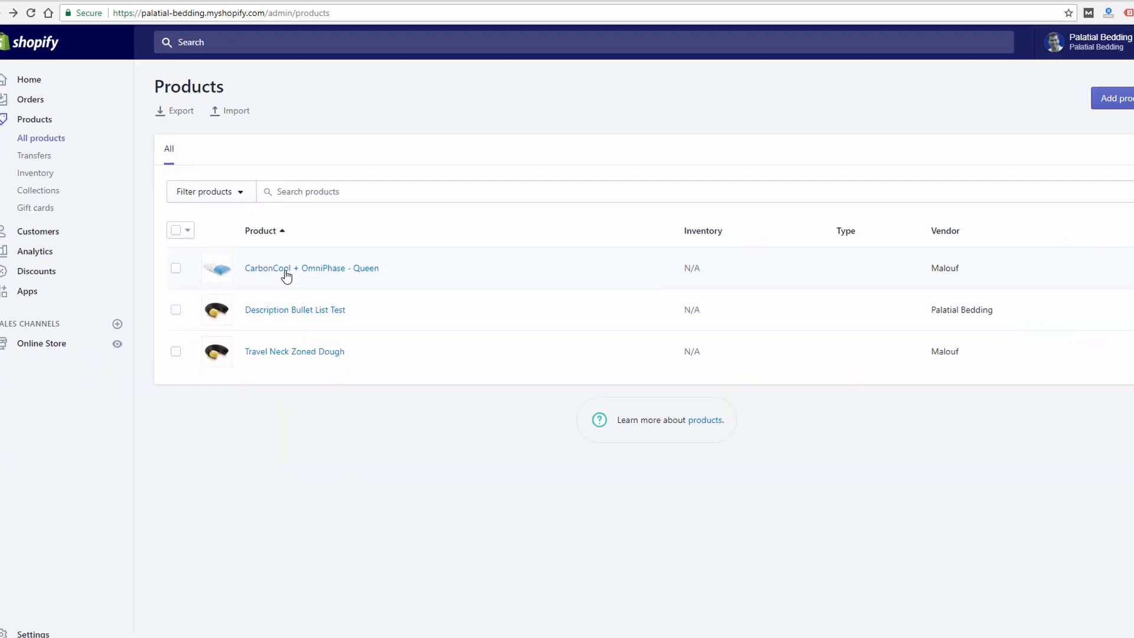
# Step: Open the CarbonCool + OmniPhase - Queen product and scroll through its images, pricing, SKU and inventory
pyautogui.click(286, 268)
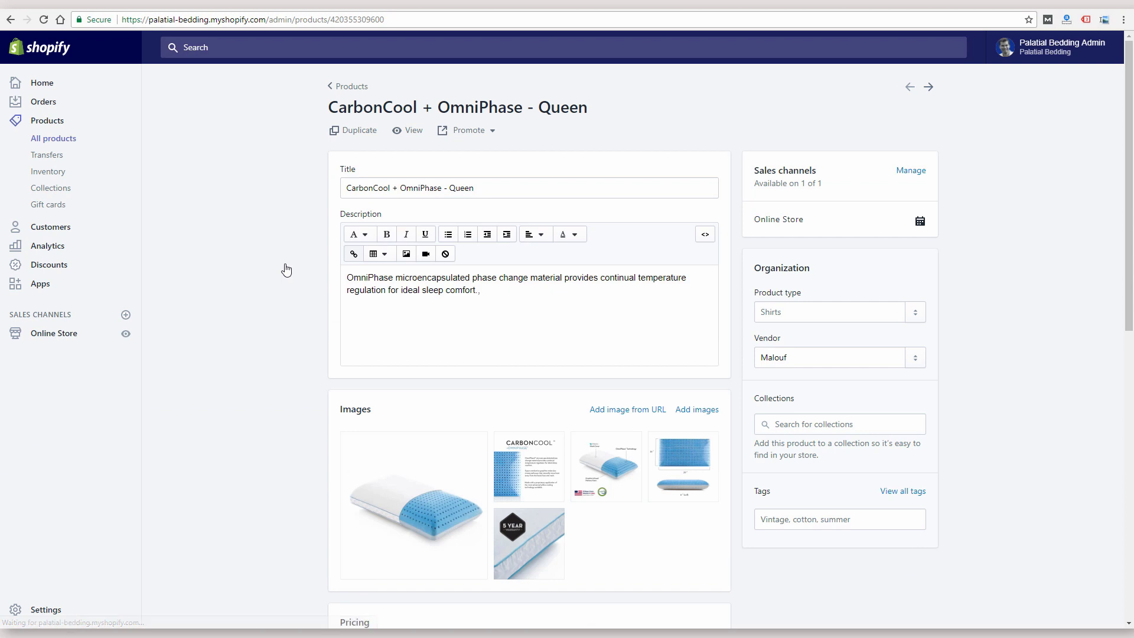
pyautogui.scroll(-2, 406, 417)
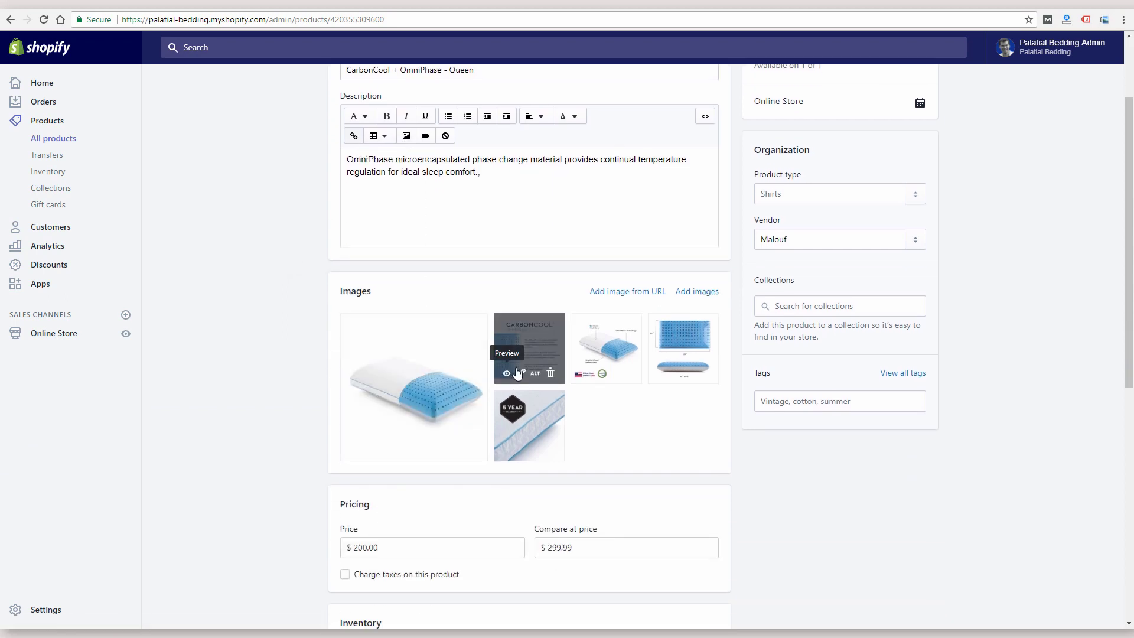
pyautogui.moveTo(475, 385)
pyautogui.scroll(-2, 400, 417)
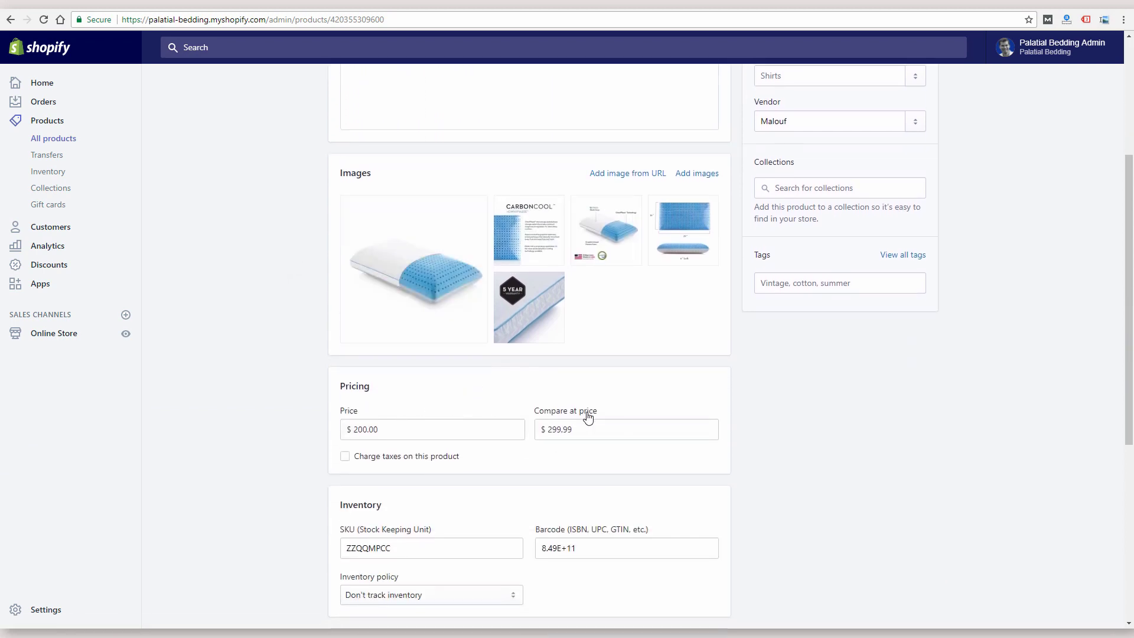
pyautogui.scroll(4, 594, 419)
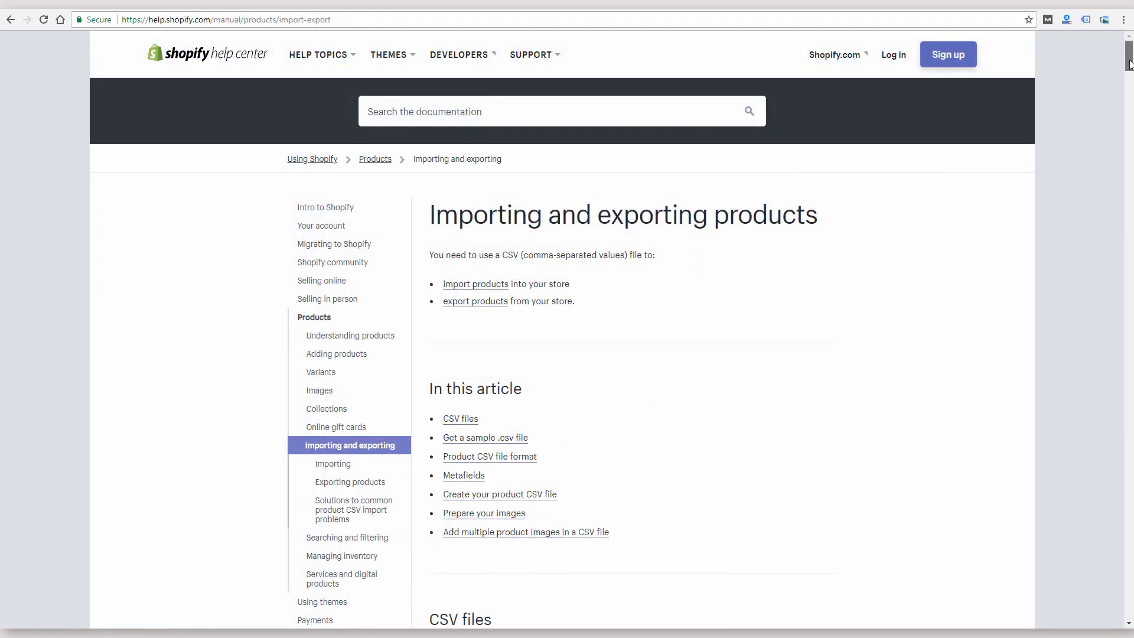
# Step: Scroll down the Importing and exporting products article to its CSV guidance
pyautogui.moveTo(1129, 64); pyautogui.dragTo(1129, 211)
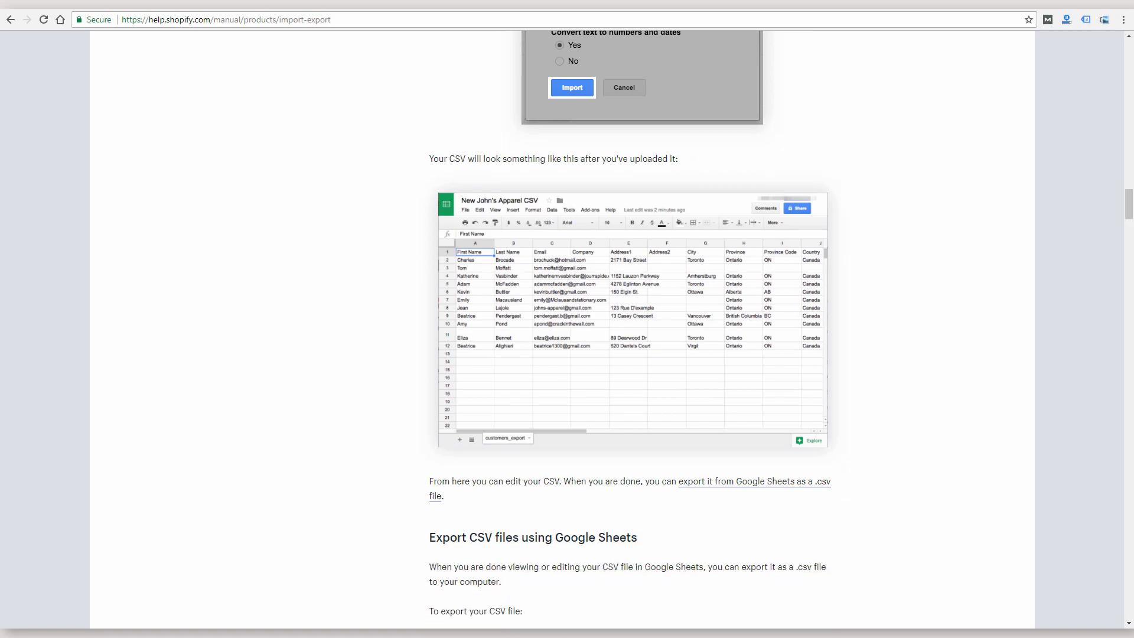